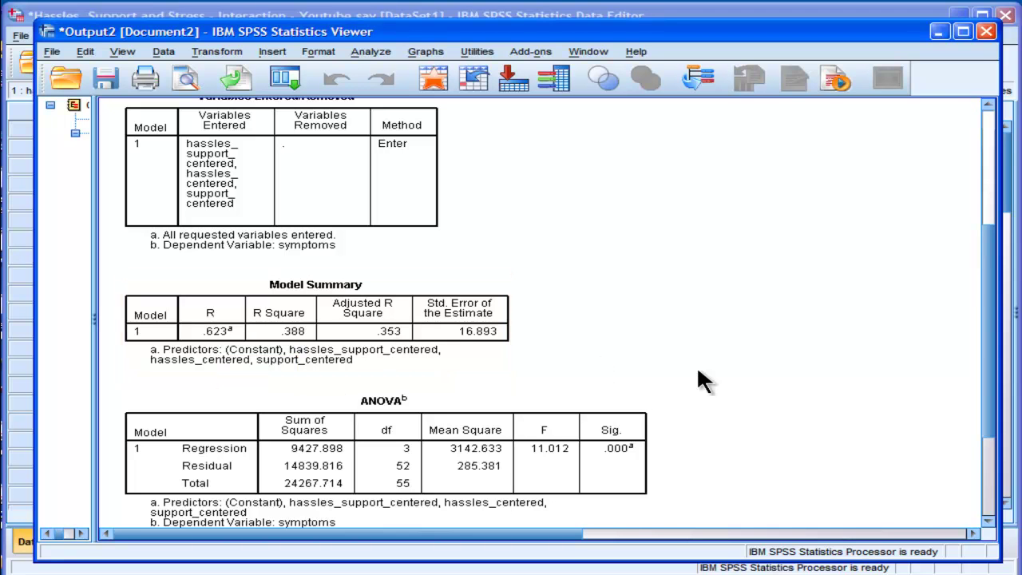
# - Scroll the Viewer down to the regression Coefficients table for symptoms and select it
pyautogui.moveTo(986, 286); pyautogui.dragTo(986, 354)
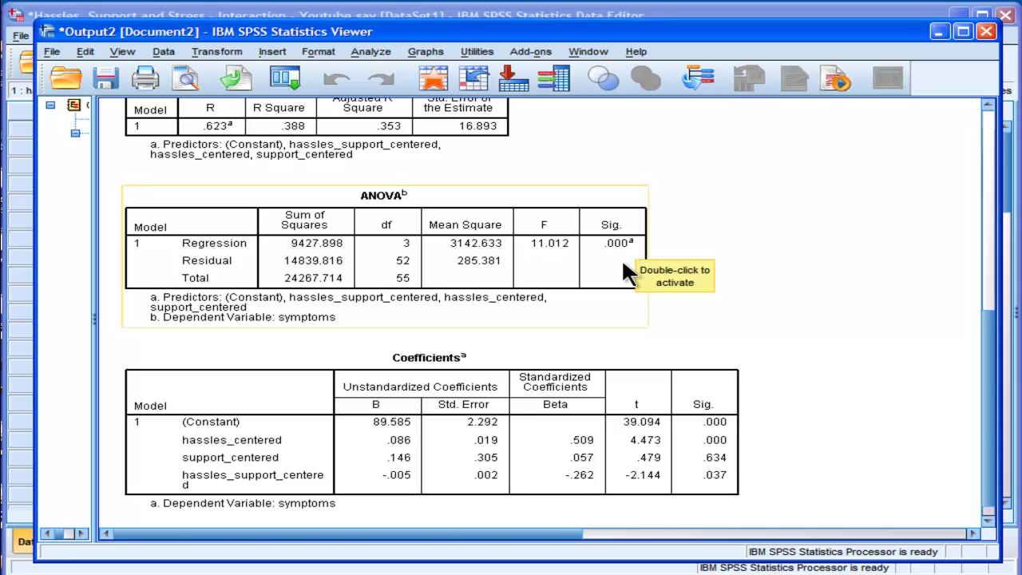
pyautogui.click(583, 499)
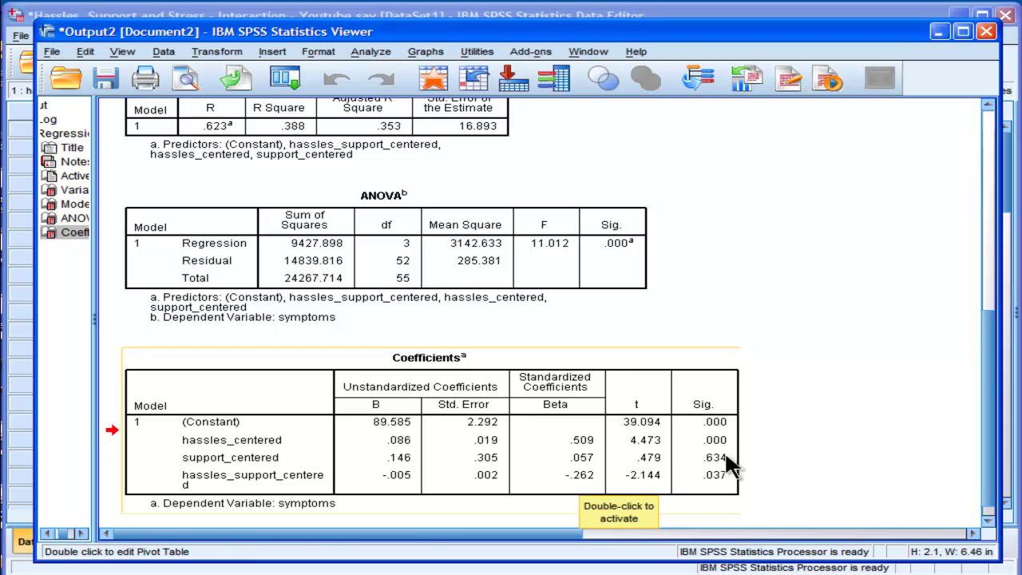
# - Move the Viewer window up-left and widen it to the right edge of the screen
pyautogui.scroll(3, 995, 272)
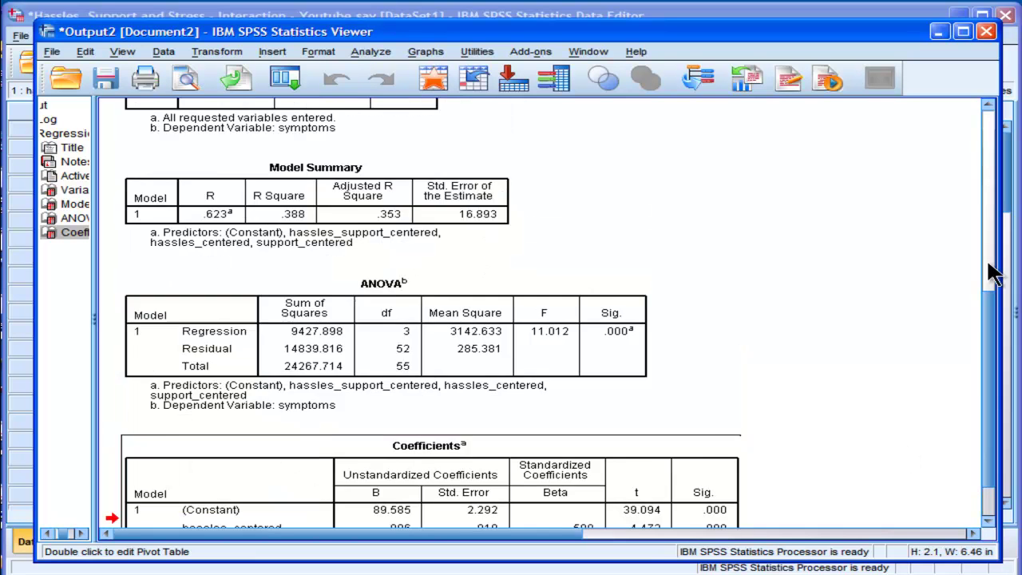
pyautogui.moveTo(995, 271); pyautogui.dragTo(989, 503)
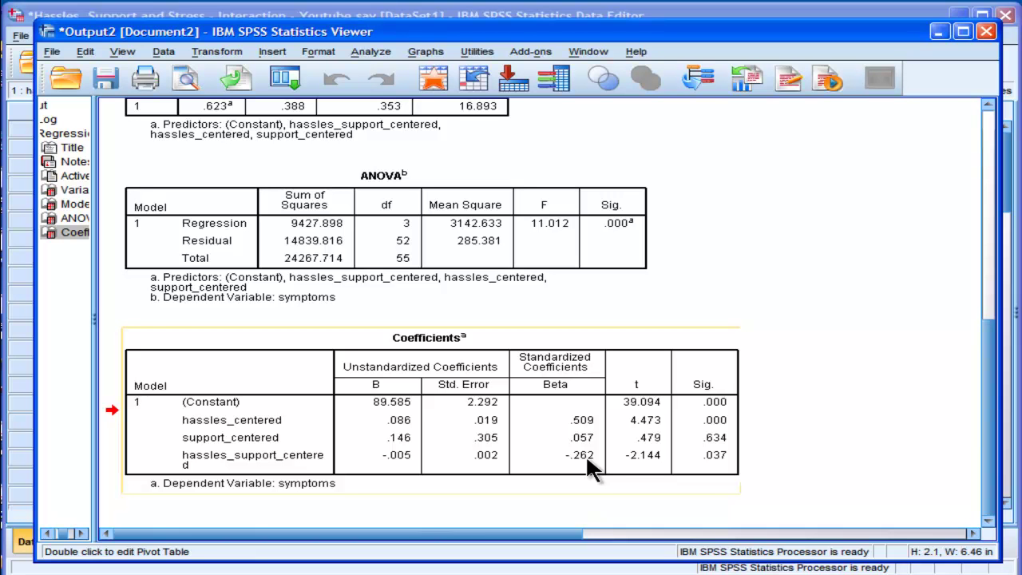
pyautogui.moveTo(411, 36); pyautogui.dragTo(384, 22)
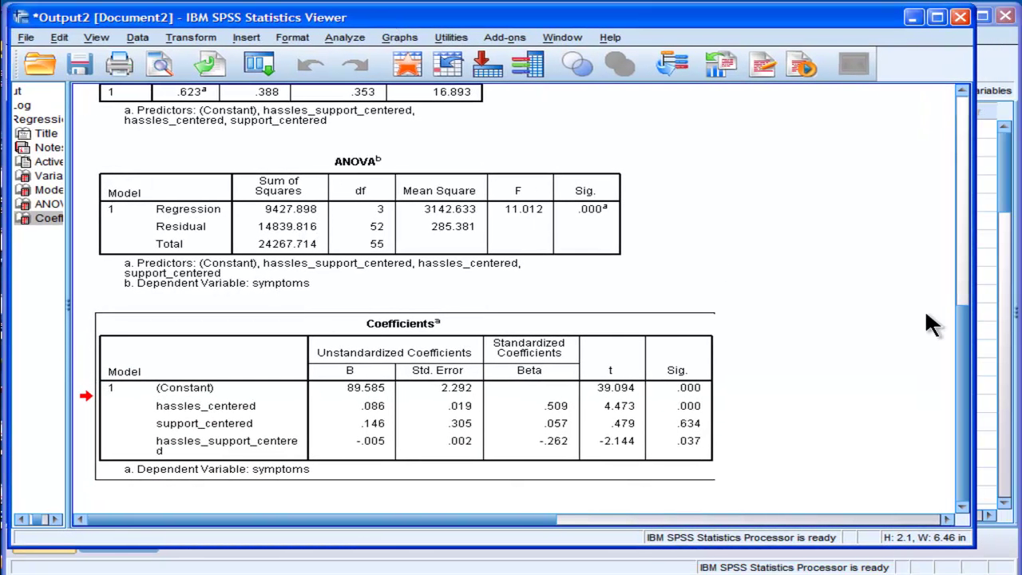
pyautogui.moveTo(976, 279); pyautogui.dragTo(1021, 280)
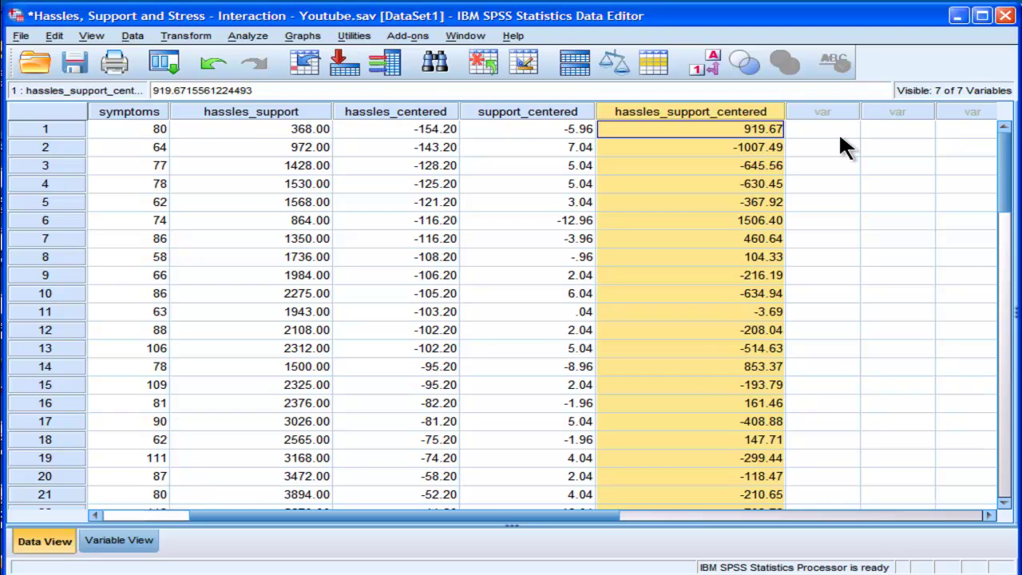
# - Save the Hassles, Support and Stress dataset, then scroll the grid back to hassles and support
pyautogui.click(838, 132)
pyautogui.click(74, 62)
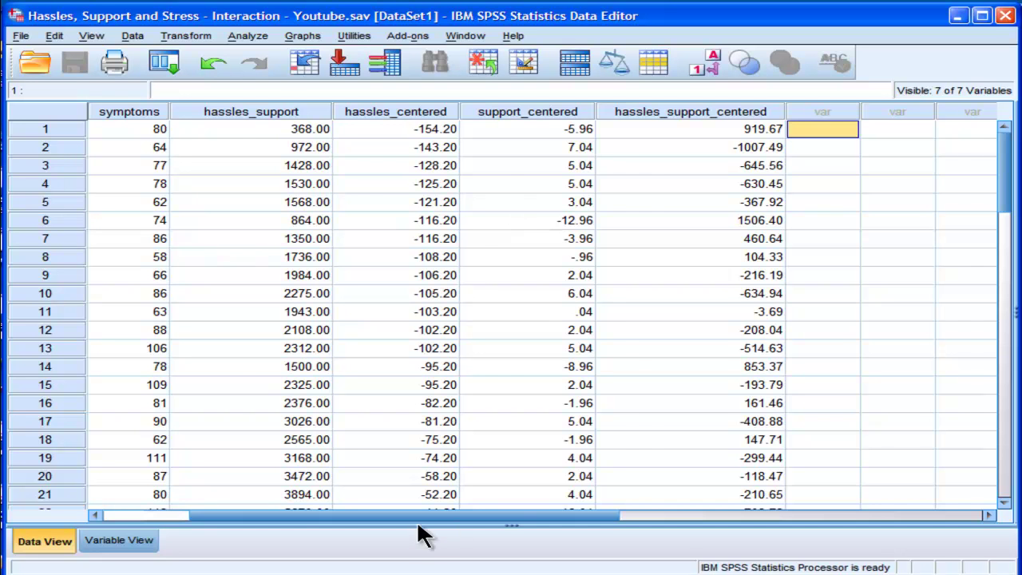
pyautogui.moveTo(416, 515); pyautogui.dragTo(316, 512)
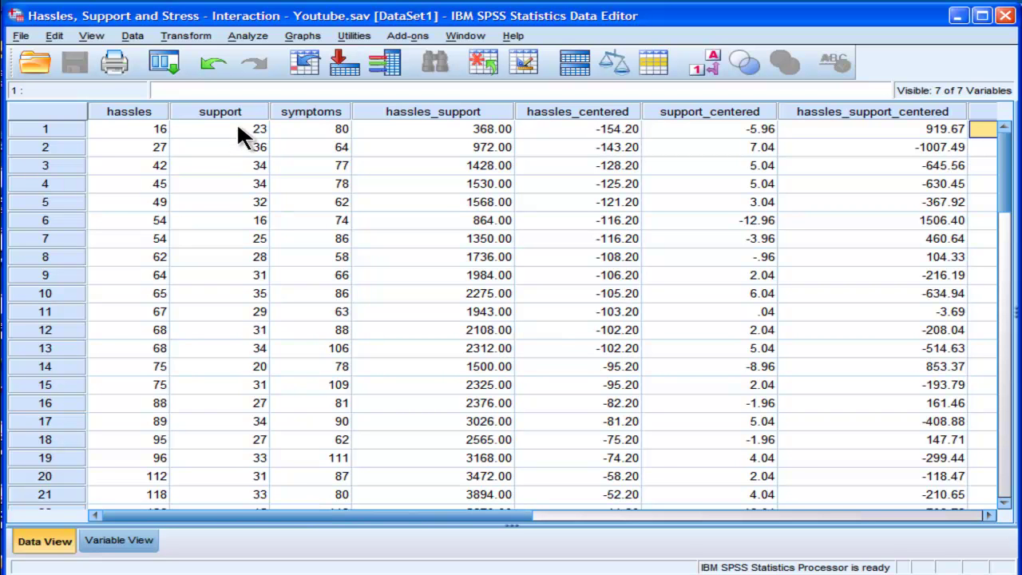
# - Sort all cases by support in ascending order
pyautogui.click(135, 35)
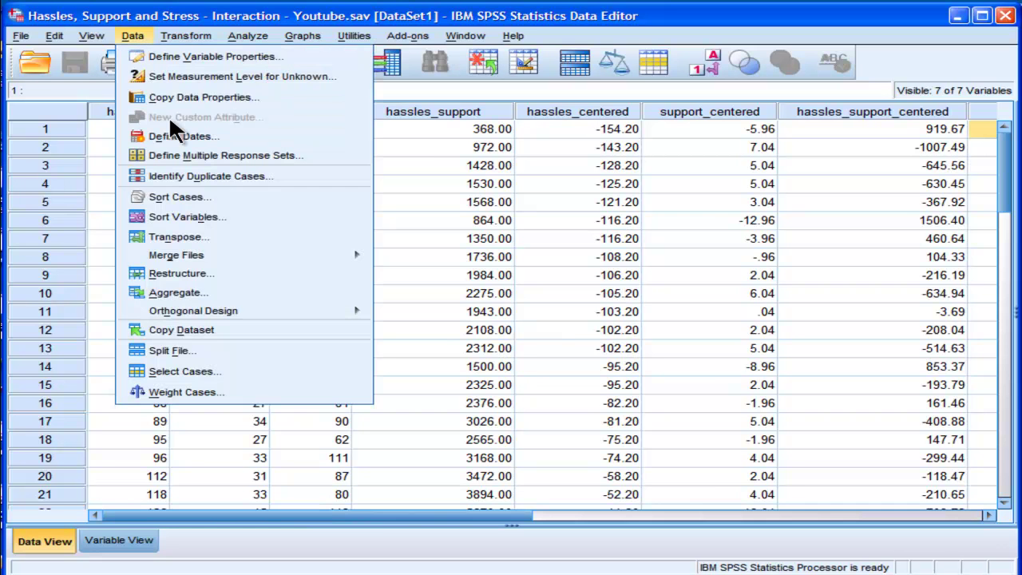
pyautogui.click(177, 197)
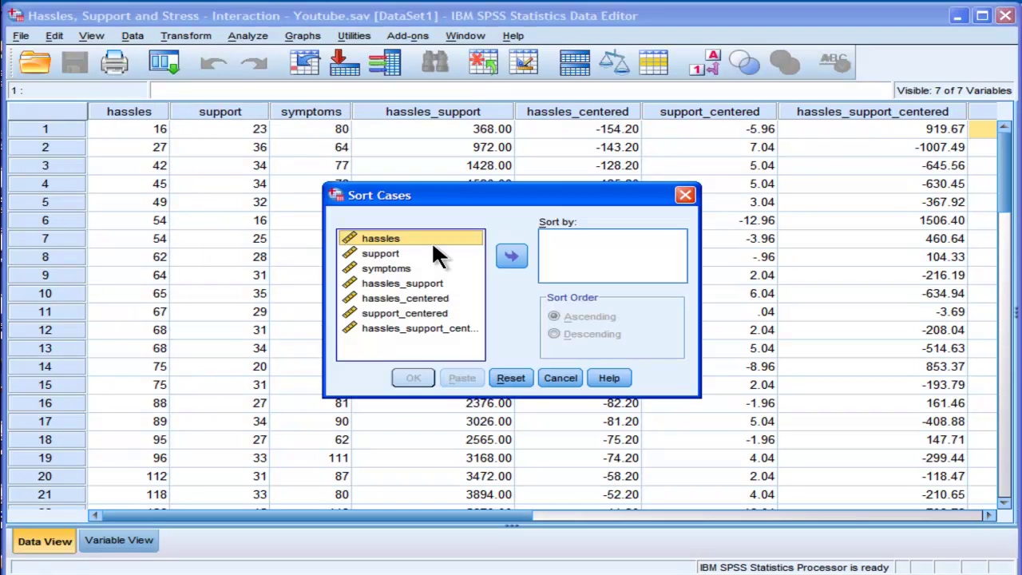
pyautogui.click(392, 253)
pyautogui.click(510, 256)
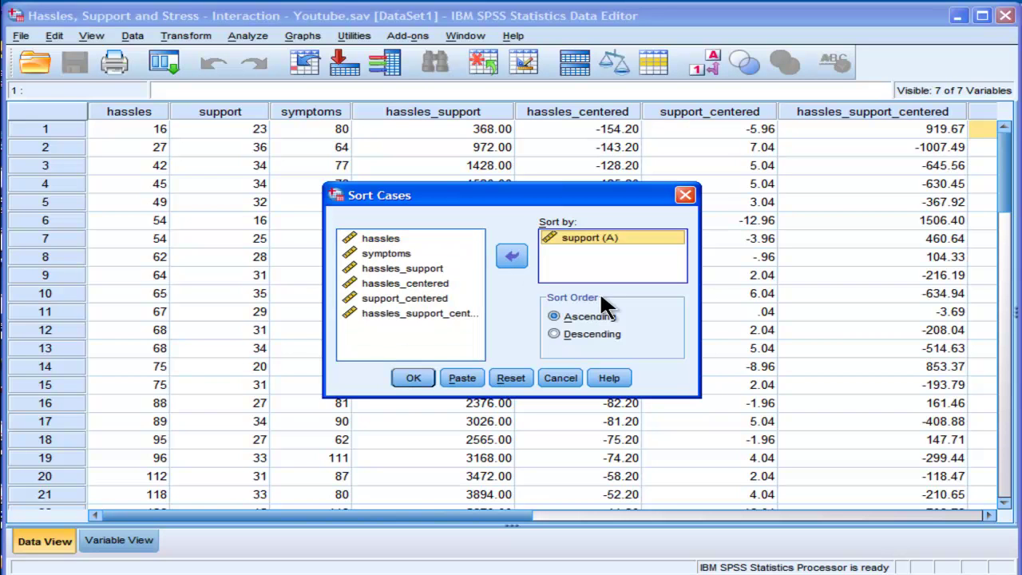
pyautogui.click(417, 377)
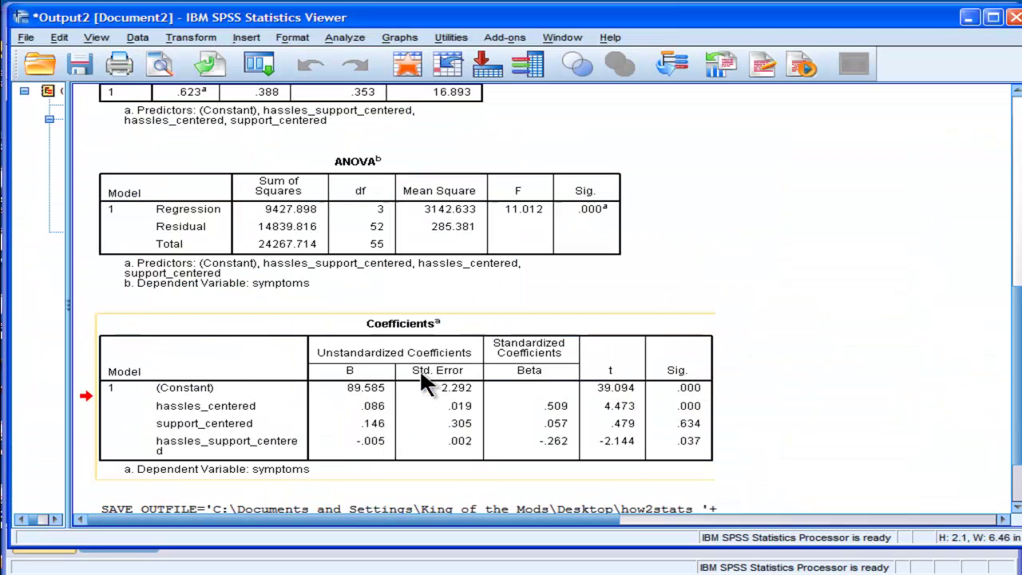
# - Step down the support column to check the sorted values through the last case, 56
pyautogui.hotkey('alt', 'Tab')
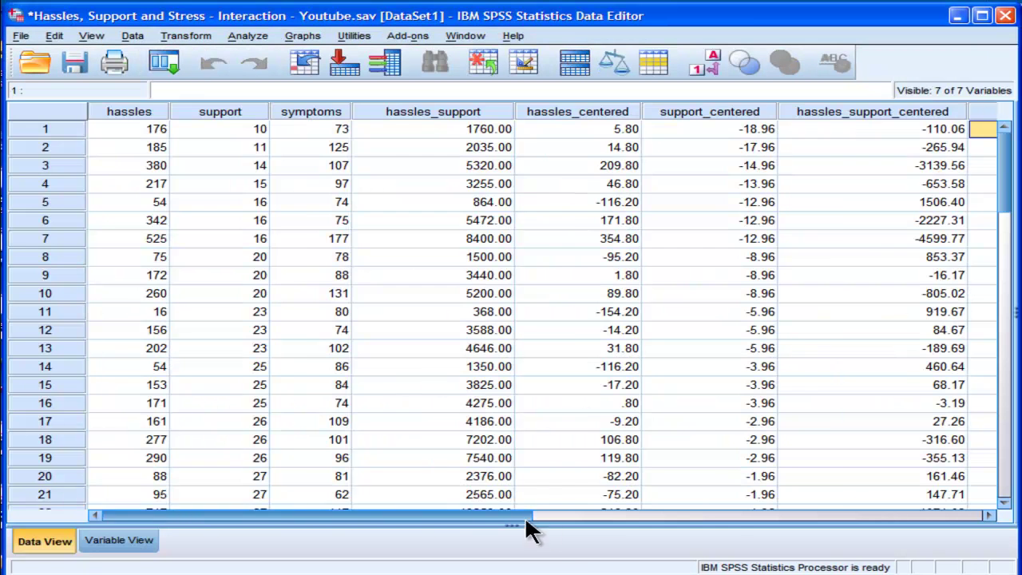
pyautogui.moveTo(524, 515); pyautogui.dragTo(383, 515)
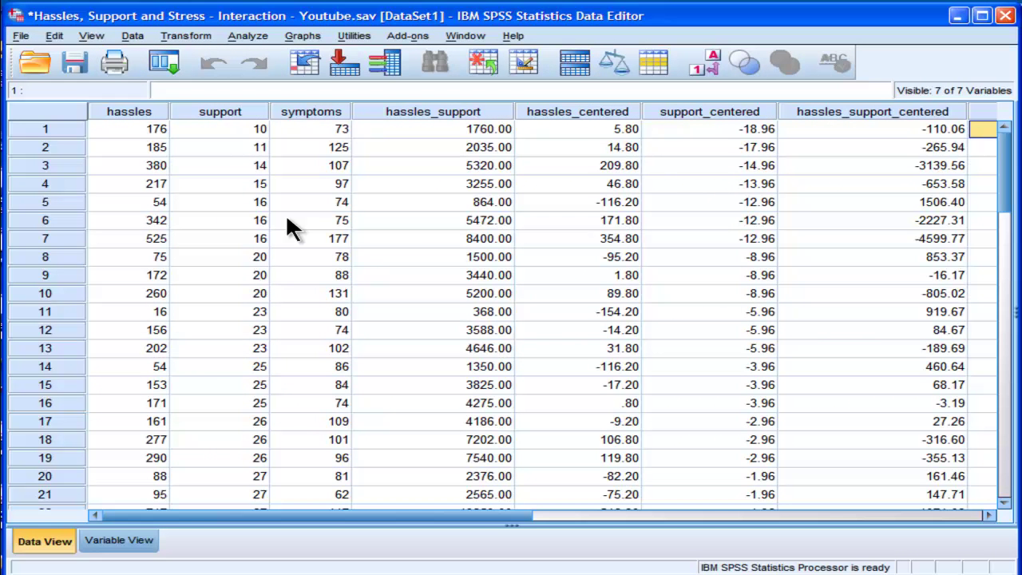
pyautogui.click(248, 129)
pyautogui.press('Down')
pyautogui.press('Down')
pyautogui.press('Down')
pyautogui.press('Down')
pyautogui.press('Down')
pyautogui.press('Down')
pyautogui.press('Down')
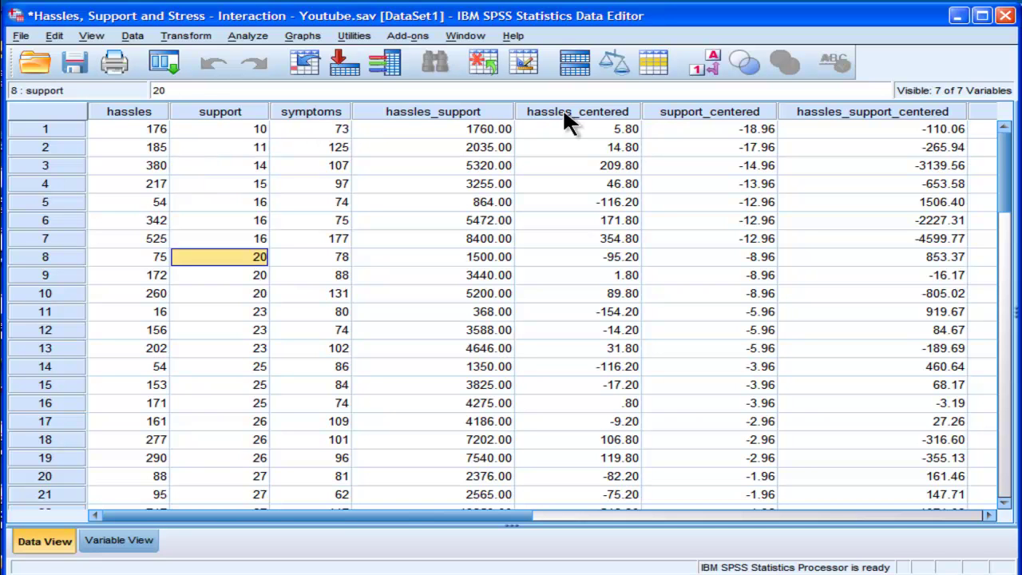
pyautogui.press('Down')
pyautogui.press('Down')
pyautogui.press('Down')
pyautogui.press('Down')
pyautogui.press('Down')
pyautogui.press('Down')
pyautogui.press('Down')
pyautogui.press('Down')
pyautogui.press('Down')
pyautogui.press('Down')
pyautogui.press('Down')
pyautogui.press('Down')
pyautogui.press('Down')
pyautogui.press('Down')
pyautogui.press('Down')
pyautogui.press('Down')
pyautogui.press('Down')
pyautogui.press('Down')
pyautogui.press('Down')
pyautogui.press('Down')
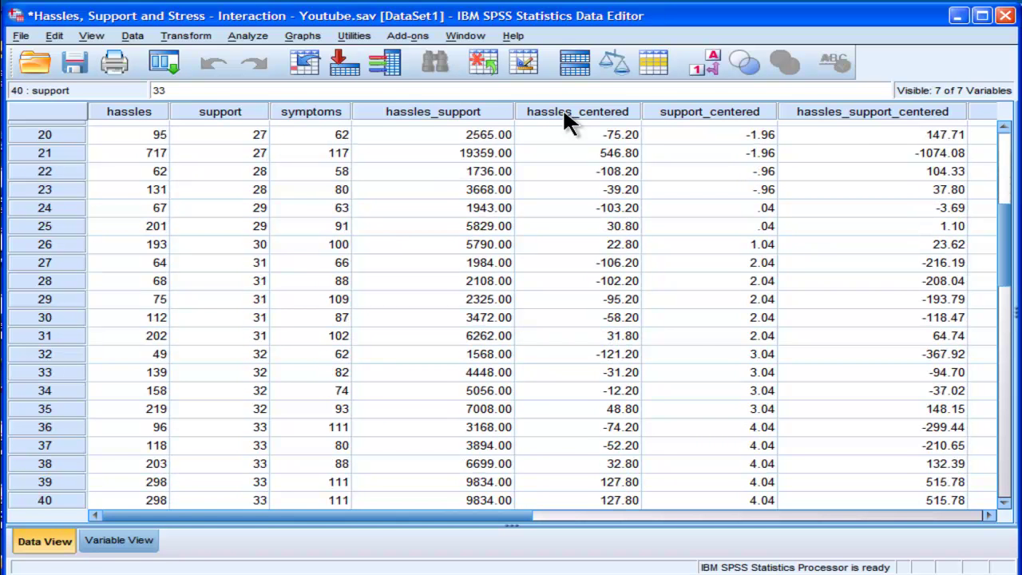
pyautogui.press('Down')
pyautogui.press('Down')
pyautogui.press('Down')
pyautogui.press('Down')
pyautogui.press('Down')
pyautogui.press('Down')
pyautogui.press('Down')
pyautogui.press('Down')
pyautogui.press('Down')
pyautogui.press('Down')
pyautogui.press('Down')
pyautogui.press('Down')
pyautogui.press('Down')
pyautogui.press('Down')
pyautogui.press('Down')
pyautogui.press('Down')
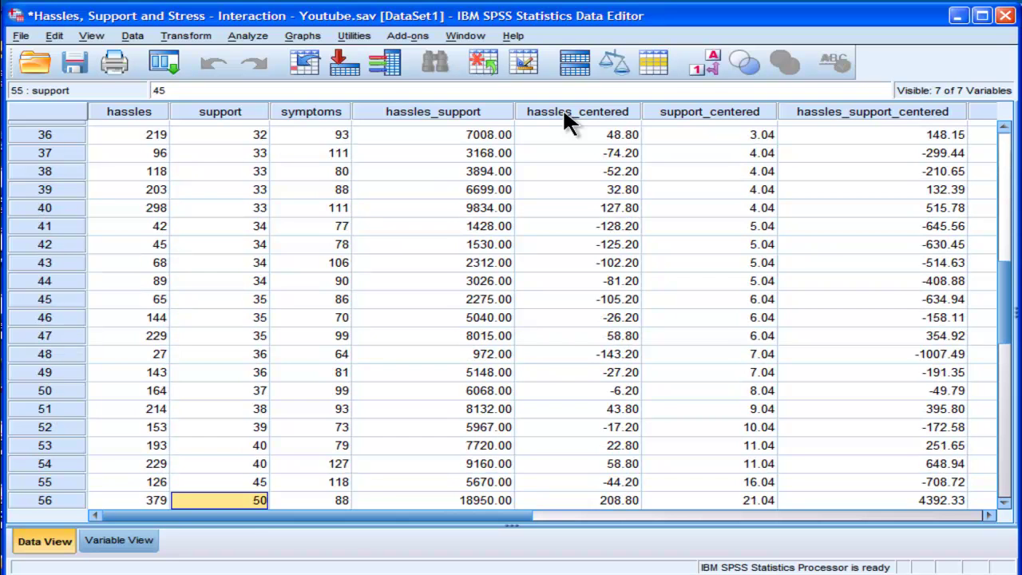
pyautogui.press('Down')
pyautogui.press('Up')
pyautogui.press('Up')
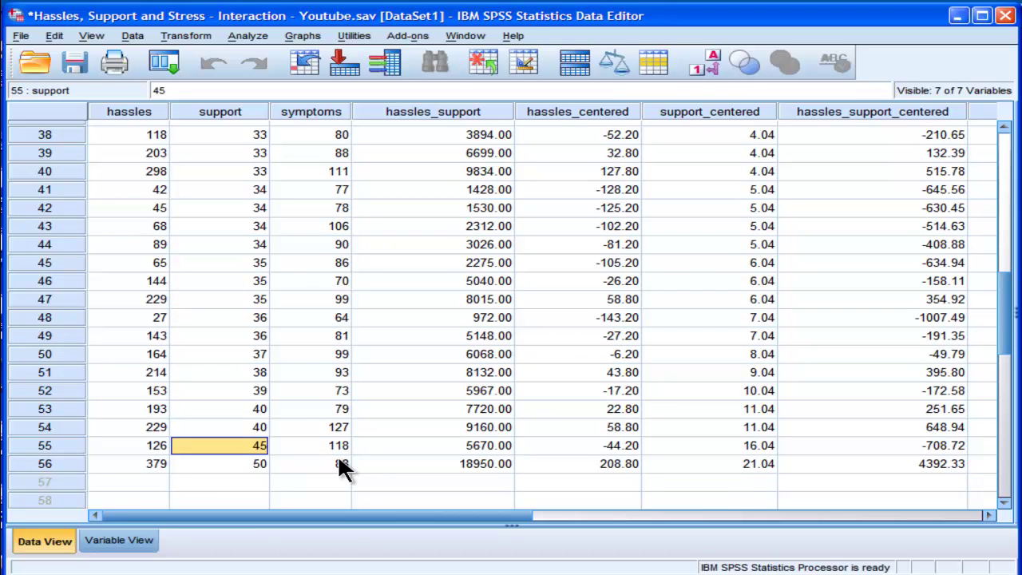
pyautogui.click(32, 567)
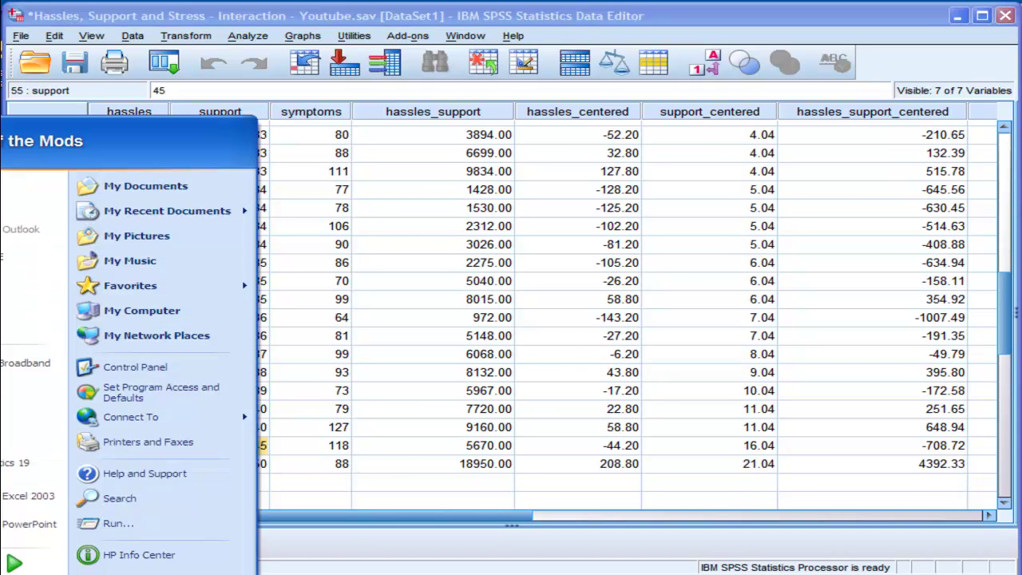
# - Compute 56 / 3 in Calculator to get a group size of about 18.67
pyautogui.click(28, 283)
pyautogui.moveTo(155, 133); pyautogui.dragTo(650, 181)
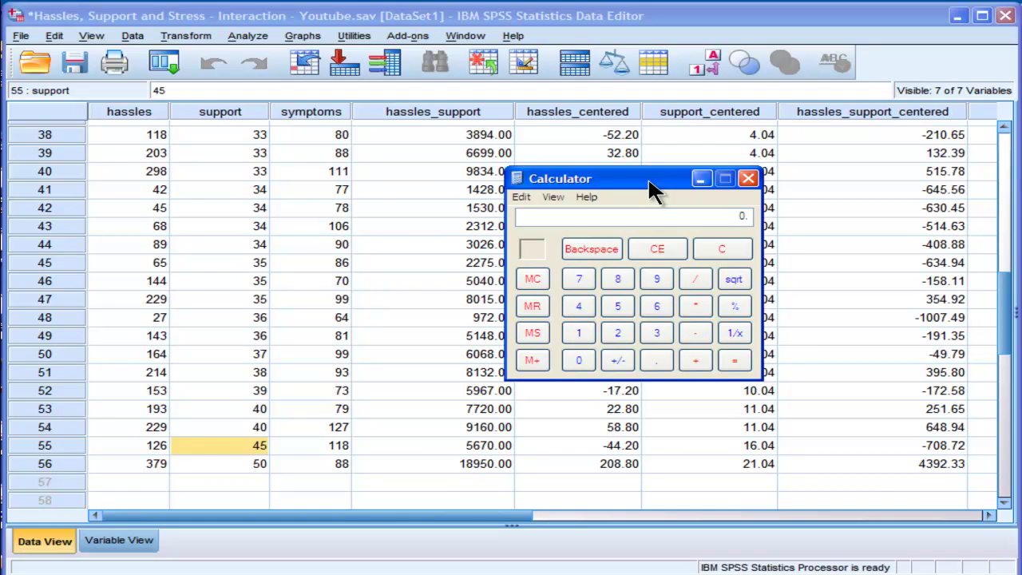
pyautogui.write('56')
pyautogui.write('3')
pyautogui.press('Return')
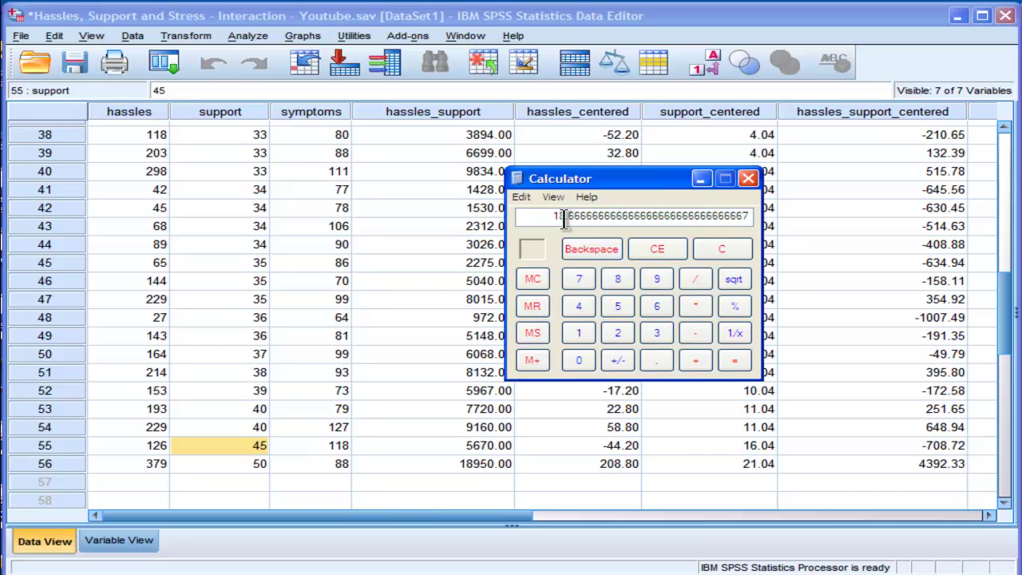
pyautogui.click(748, 178)
# - Add a new eighth variable named 'group' in Variable View
pyautogui.moveTo(482, 514); pyautogui.dragTo(643, 511)
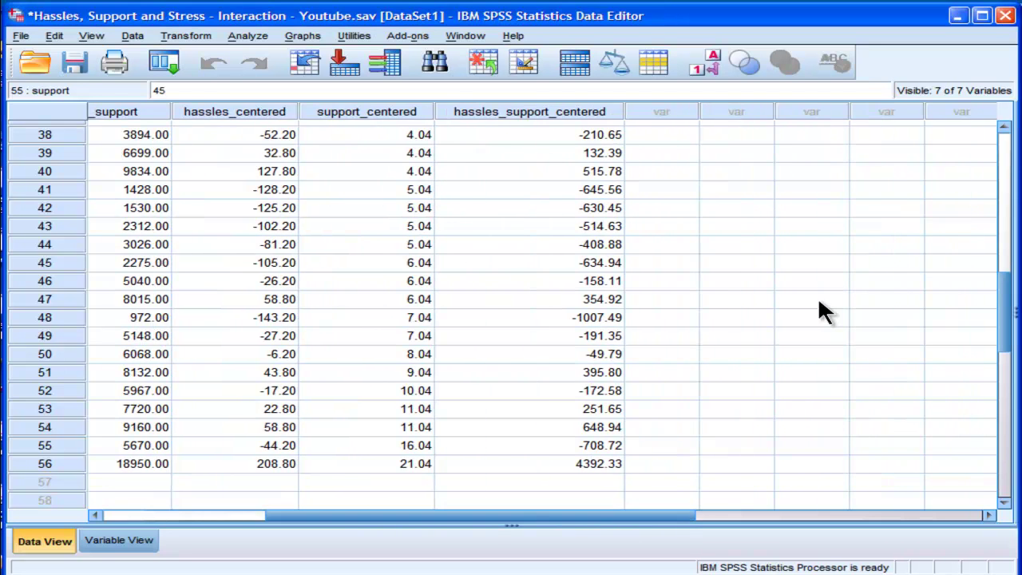
pyautogui.click(132, 540)
pyautogui.click(130, 234)
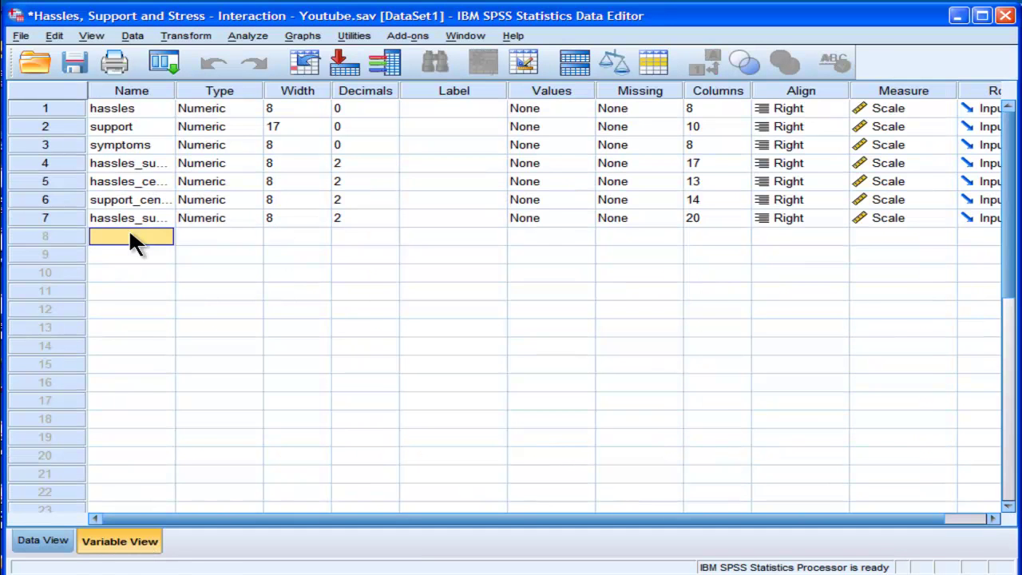
pyautogui.write('group')
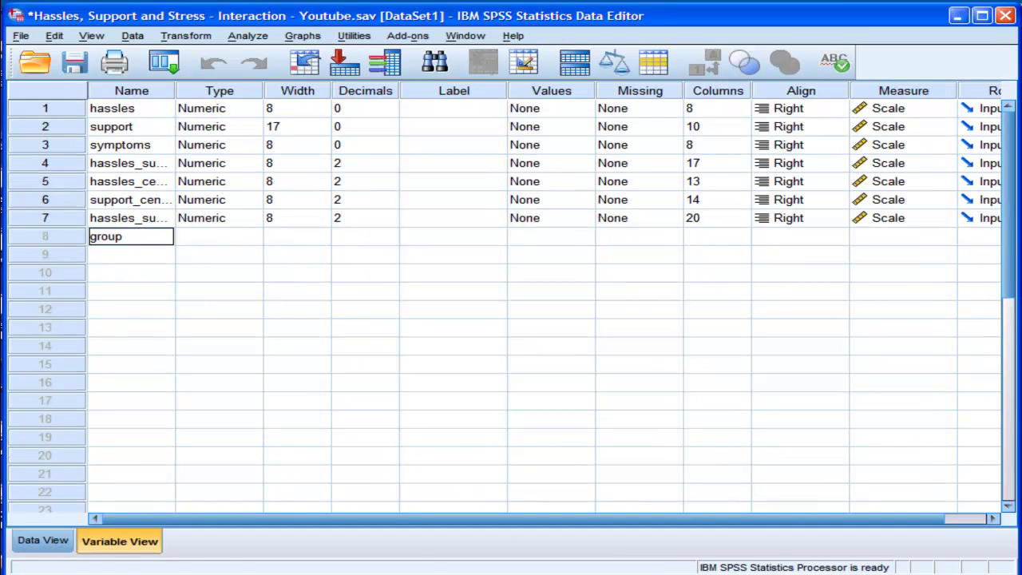
pyautogui.click(46, 543)
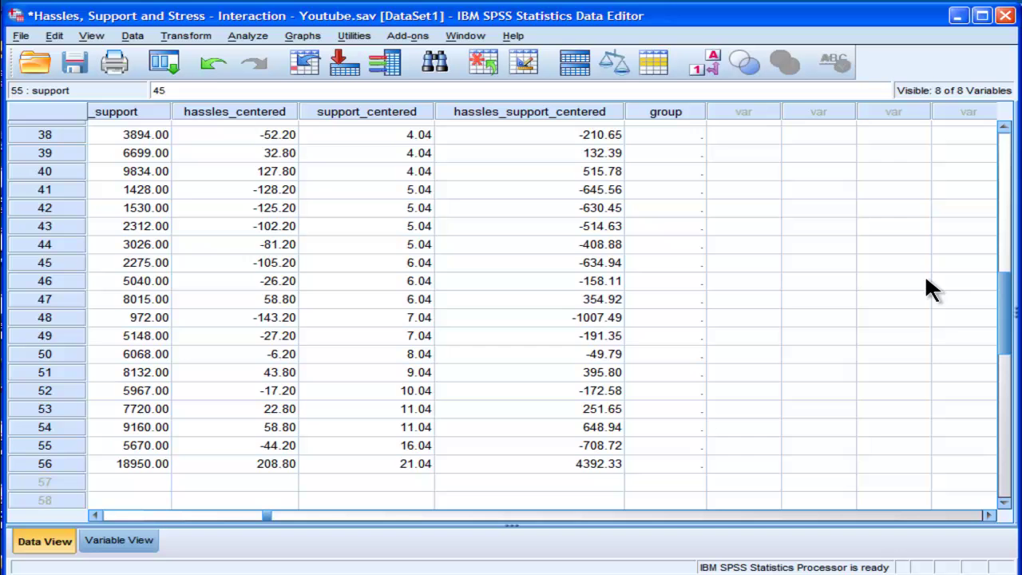
# - Enter group code 1 for rows 1–19, fixing the mistaken 11 in row 15
pyautogui.moveTo(1004, 279); pyautogui.dragTo(1010, 178)
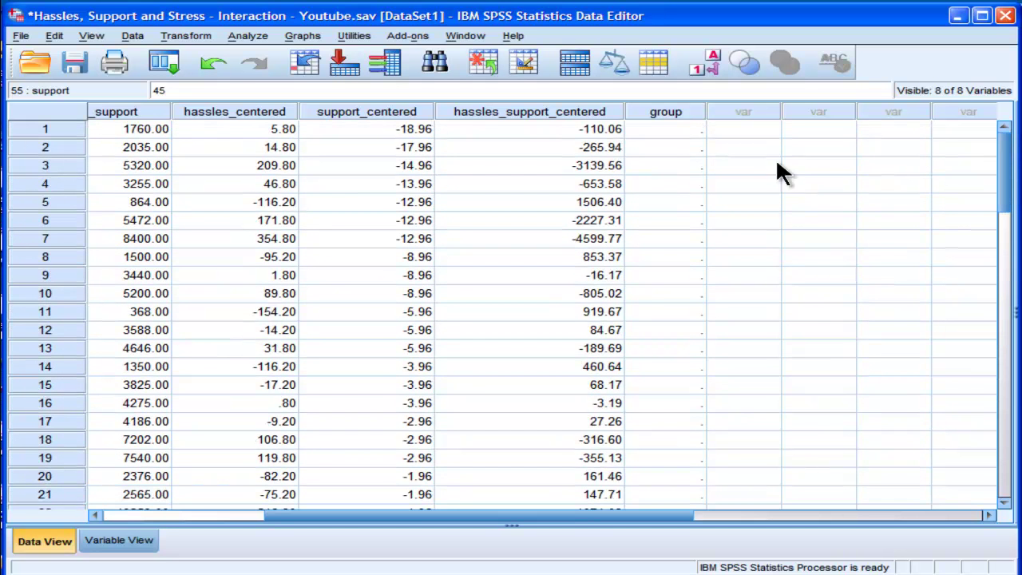
pyautogui.click(671, 130)
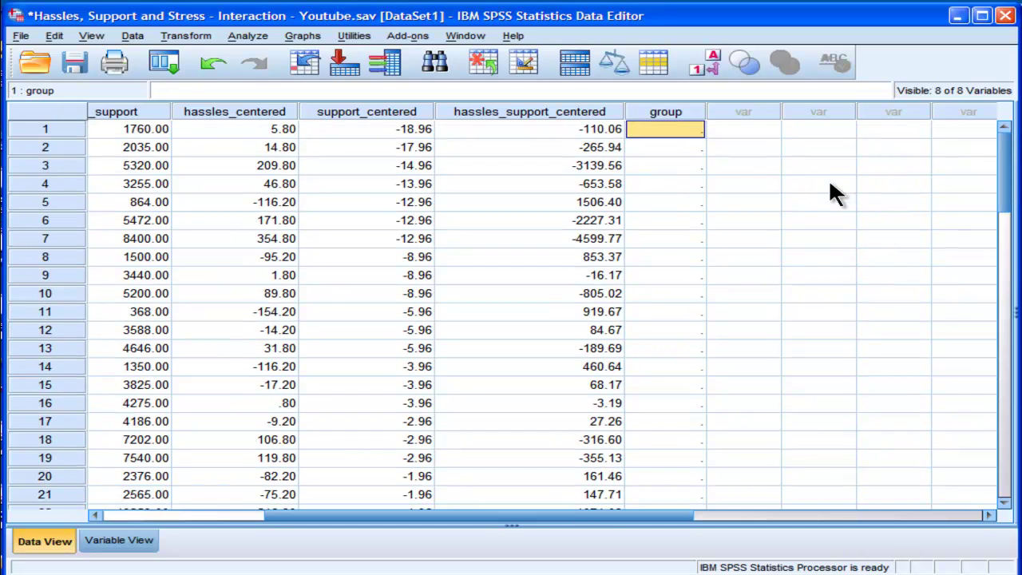
pyautogui.write('1 1 1 1 1 1 ')
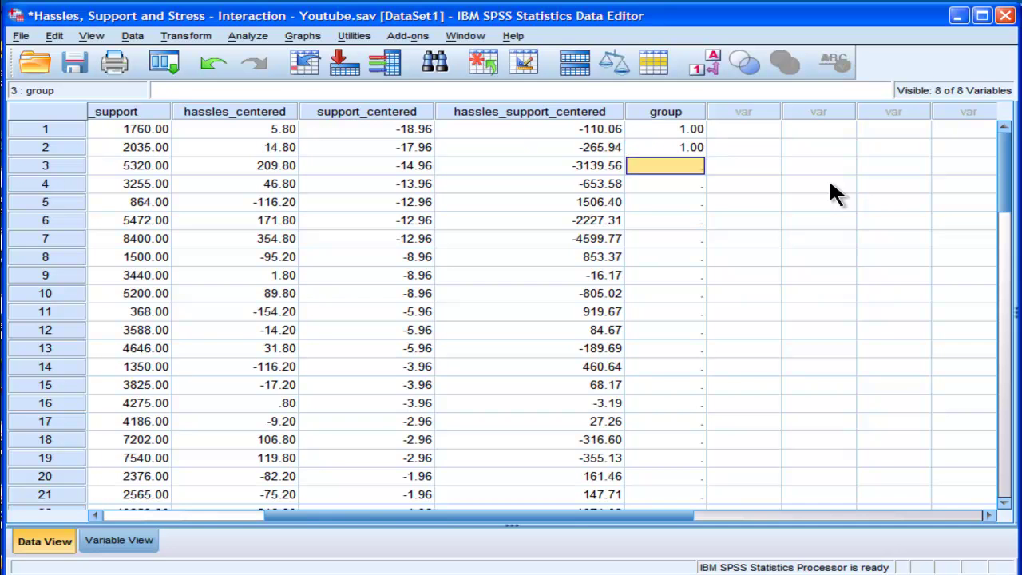
pyautogui.write('1')
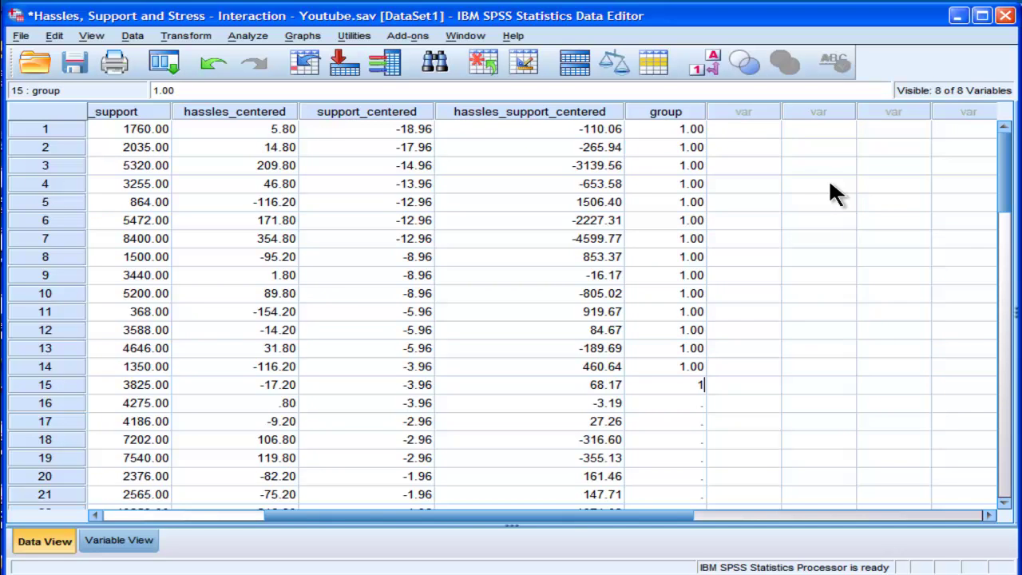
pyautogui.write(' 1 1 1 1 1 1 1 11')
pyautogui.press('Return')
pyautogui.press('Up')
pyautogui.write('1')
pyautogui.press('Return')
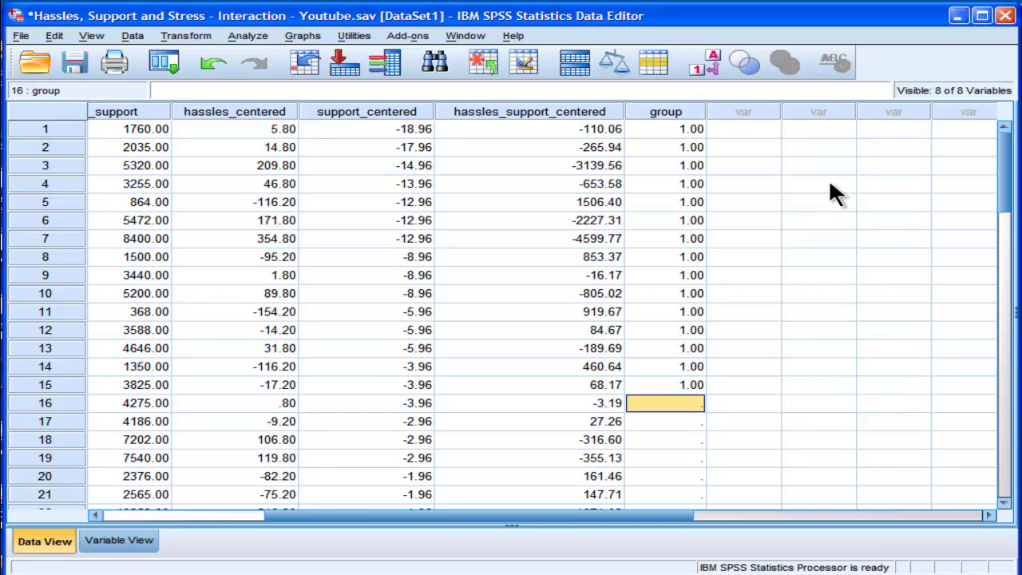
pyautogui.write('1')
pyautogui.press('Return')
pyautogui.write('1')
pyautogui.press('Return')
pyautogui.write('1')
pyautogui.press('Return')
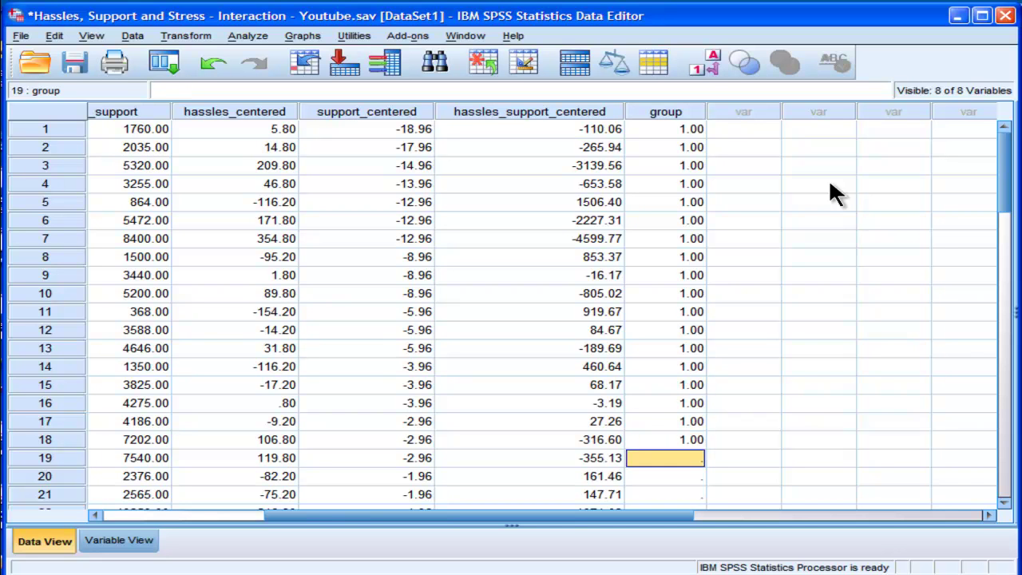
pyautogui.write('1')
pyautogui.press('Return')
pyautogui.press('Up')
pyautogui.press('Up')
pyautogui.press('Up')
pyautogui.press('Up')
pyautogui.press('Up')
pyautogui.press('Up')
pyautogui.press('Up')
pyautogui.press('Up')
pyautogui.press('Up')
pyautogui.press('Up')
pyautogui.press('Up')
pyautogui.press('Up')
pyautogui.press('Up')
pyautogui.press('Up')
pyautogui.press('Up')
pyautogui.press('Up')
pyautogui.press('Up')
pyautogui.press('Up')
pyautogui.press('Up')
pyautogui.press('Down')
pyautogui.press('Down')
pyautogui.press('Down')
pyautogui.press('Down')
pyautogui.press('Down')
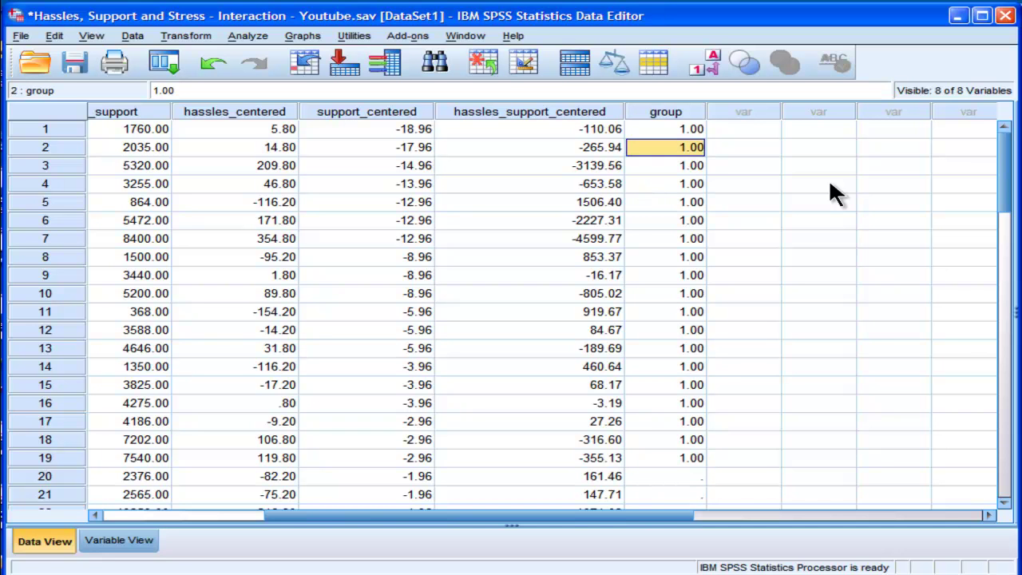
pyautogui.press('Down')
pyautogui.press('Down')
pyautogui.press('Down')
pyautogui.press('Down')
pyautogui.press('Down')
pyautogui.press('Down')
pyautogui.press('Down')
pyautogui.press('Down')
pyautogui.press('Down')
pyautogui.press('Down')
pyautogui.press('Down')
pyautogui.press('Down')
pyautogui.press('Down')
pyautogui.press('Down')
pyautogui.press('Down')
pyautogui.press('Down')
pyautogui.press('Down')
pyautogui.press('Down')
pyautogui.press('Down')
pyautogui.press('Down')
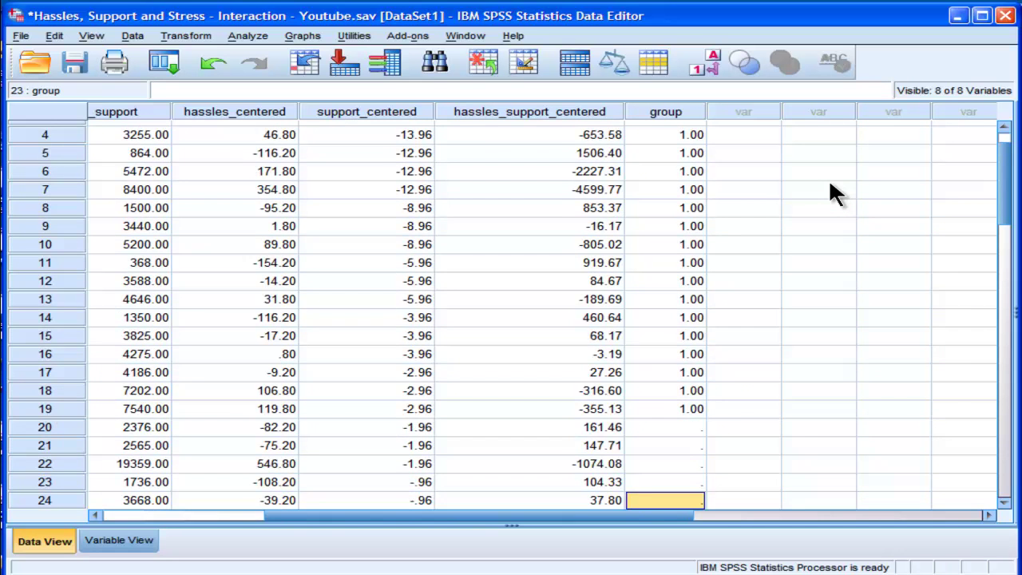
pyautogui.press('Down')
pyautogui.press('Down')
pyautogui.press('Down')
# - Enter group code 2 for rows 20–37 and check the entries
pyautogui.press('Up')
pyautogui.press('Up')
pyautogui.press('Up')
pyautogui.press('Up')
pyautogui.press('Up')
pyautogui.press('Up')
pyautogui.press('Up')
pyautogui.press('Up')
pyautogui.press('Up')
pyautogui.press('Up')
pyautogui.press('Up')
pyautogui.press('Up')
pyautogui.press('Up')
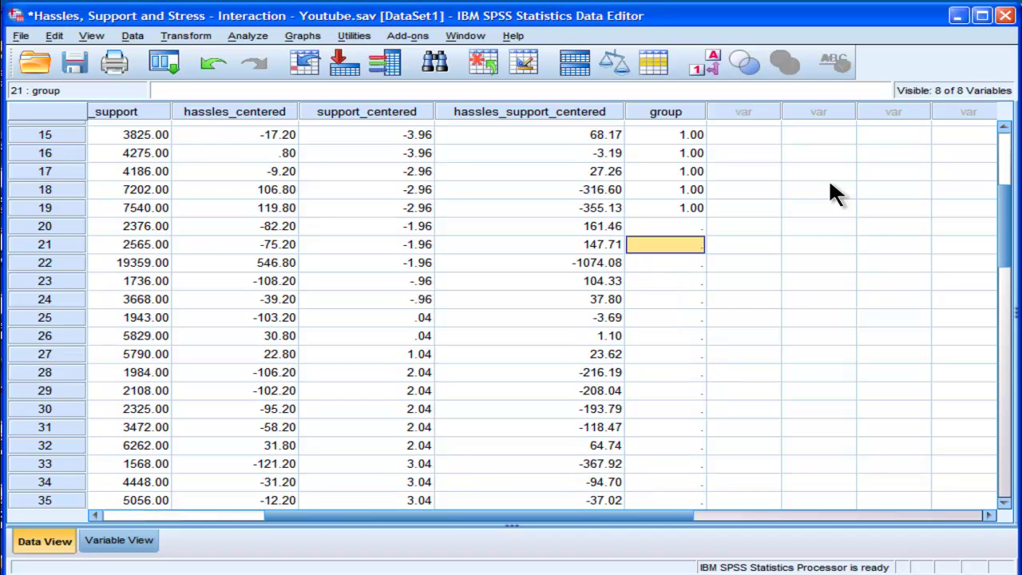
pyautogui.write('2 2 2 2 2 2 2 2 2 2 2 2 ')
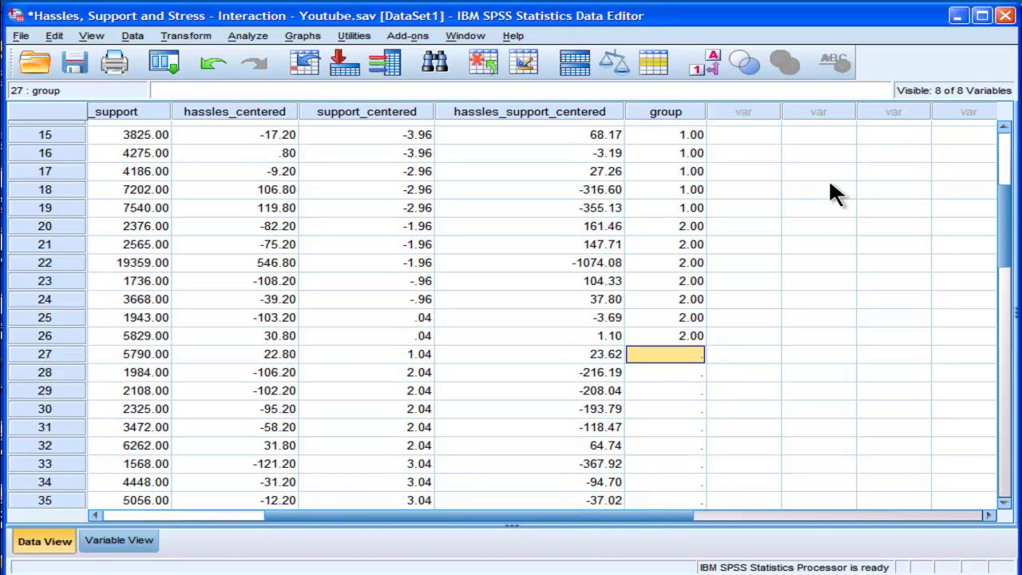
pyautogui.write('2 2 2 2')
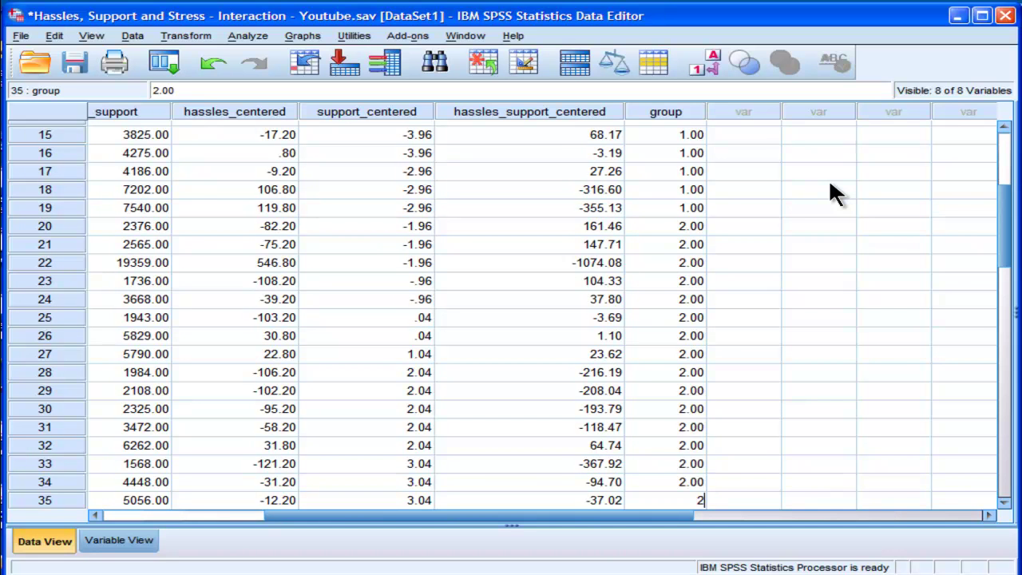
pyautogui.press('Up')
pyautogui.press('Up')
pyautogui.press('Up')
pyautogui.press('Up')
pyautogui.press('Up')
pyautogui.press('Up')
pyautogui.press('Up')
pyautogui.press('Up')
pyautogui.press('Up')
pyautogui.press('Up')
pyautogui.press('Up')
pyautogui.press('Up')
pyautogui.press('Up')
pyautogui.press('Up')
pyautogui.press('Up')
pyautogui.press('Up')
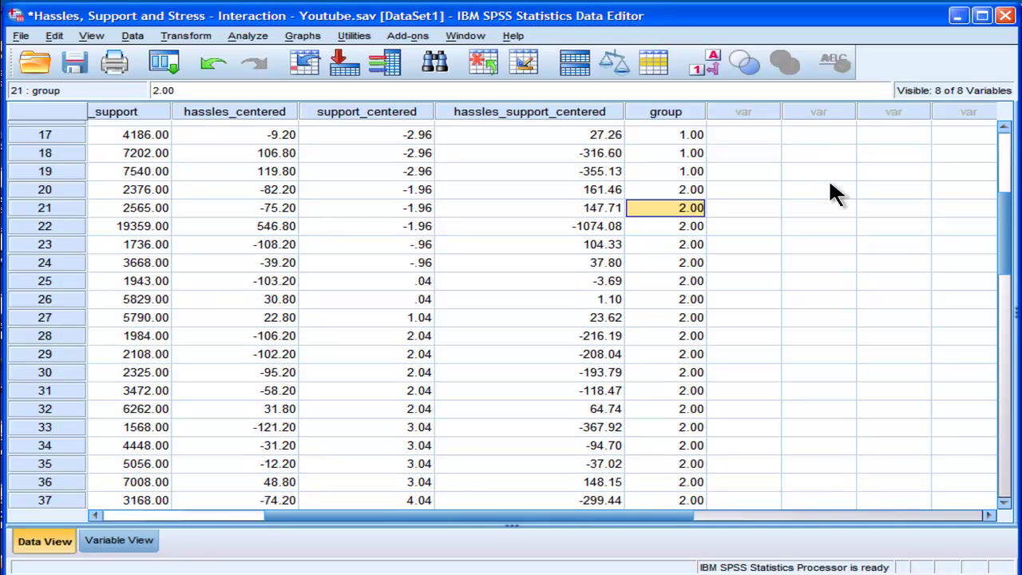
pyautogui.press('Down')
pyautogui.press('Down')
pyautogui.press('Down')
pyautogui.press('Down')
pyautogui.press('Down')
pyautogui.press('Down')
pyautogui.press('Down')
pyautogui.press('Down')
pyautogui.press('Down')
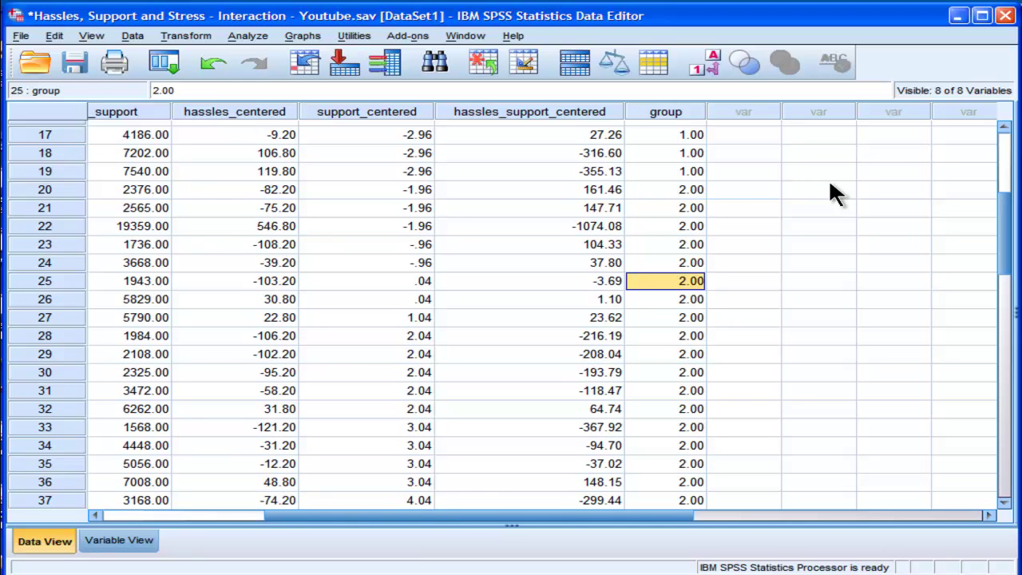
pyautogui.press('Down')
pyautogui.press('Down')
pyautogui.press('Down')
pyautogui.press('Down')
pyautogui.press('Down')
pyautogui.press('Down')
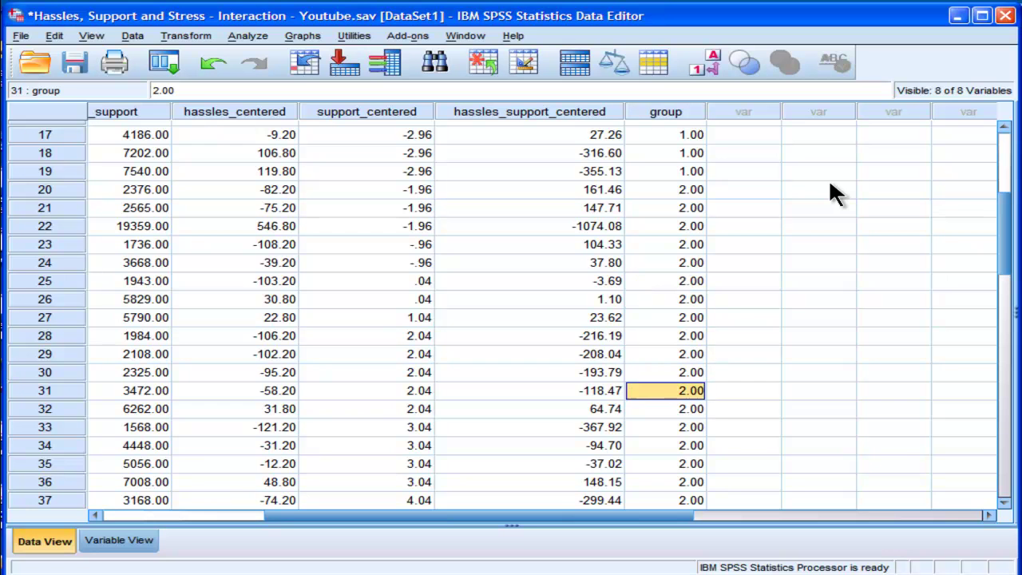
pyautogui.press('Down')
pyautogui.press('Down')
pyautogui.press('Down')
pyautogui.press('Down')
pyautogui.press('Down')
pyautogui.press('Down')
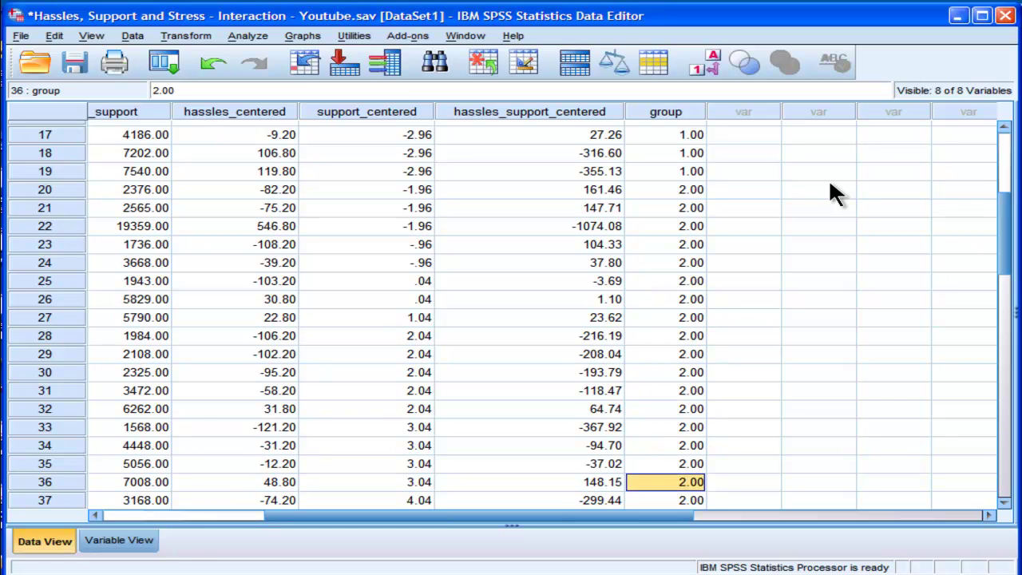
# - Enter group code 3 for rows 38–56
pyautogui.press('Up')
pyautogui.press('Up')
pyautogui.press('Up')
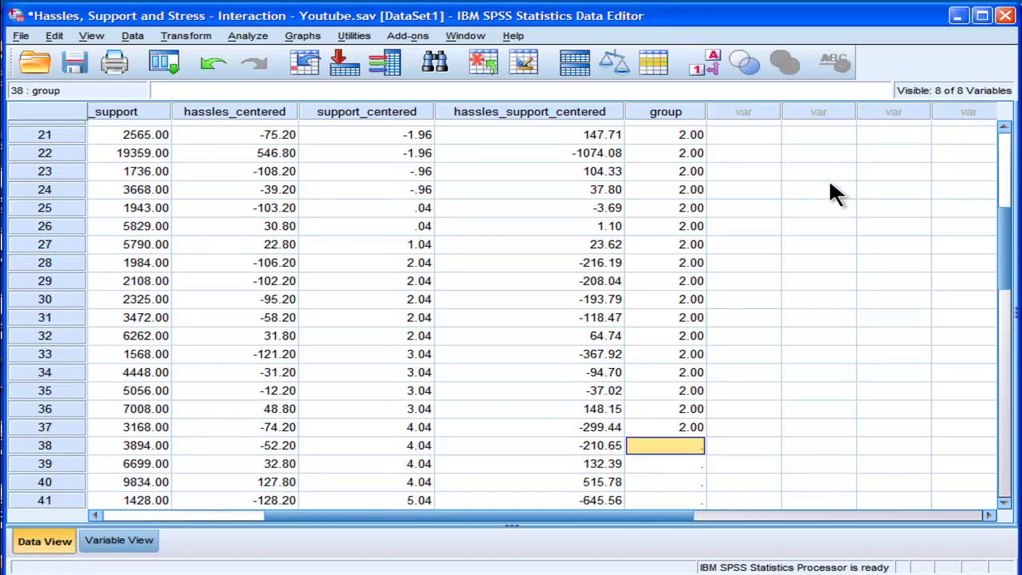
pyautogui.write('3')
pyautogui.press('Return')
pyautogui.write('3')
pyautogui.press('Return')
pyautogui.write('3')
pyautogui.press('Return')
pyautogui.write('3 3 3 3 3 3 3 3')
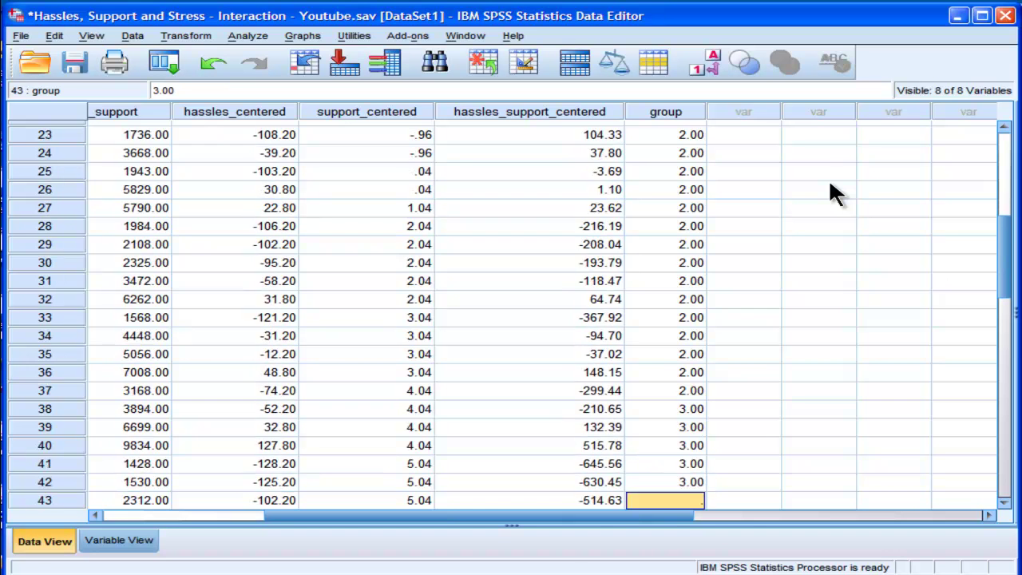
pyautogui.press('Return')
pyautogui.write('3 3 3 3 3 3 3')
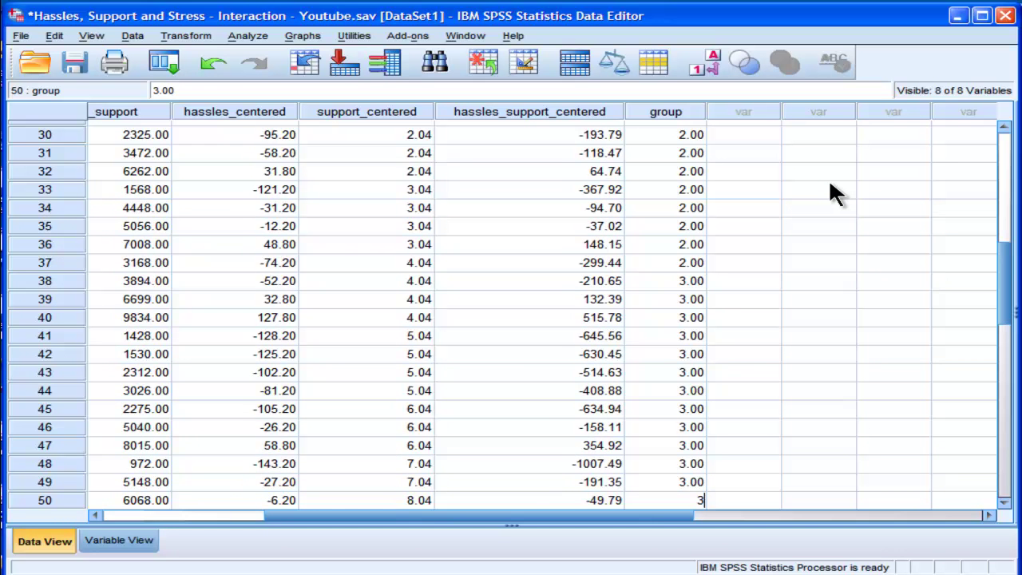
pyautogui.press('Return')
pyautogui.write('3')
pyautogui.press('Return')
pyautogui.write('3')
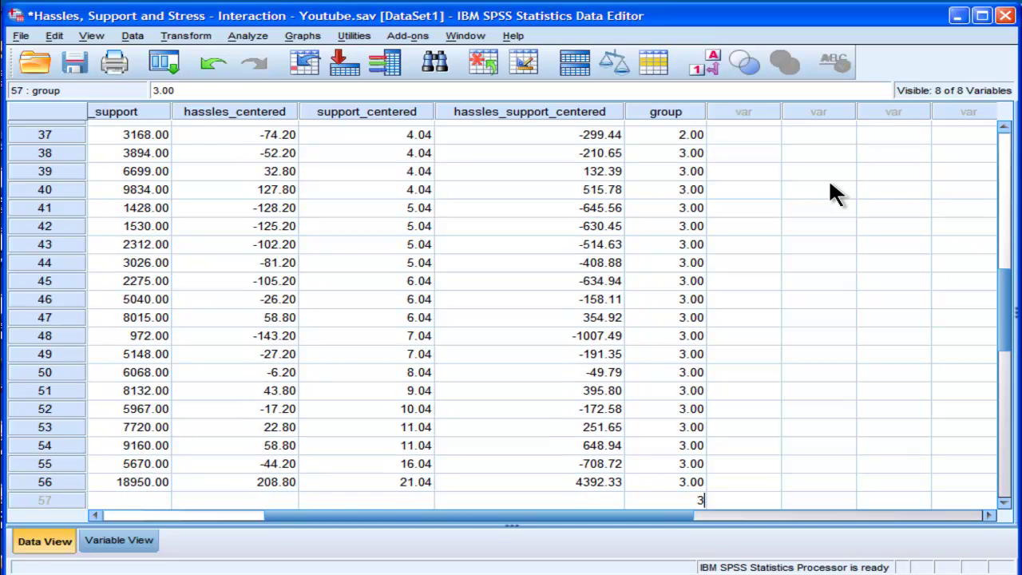
pyautogui.press('Return')
# - Clear the stray 3 in row 57 and cut that extra case from the dataset
pyautogui.click(743, 391)
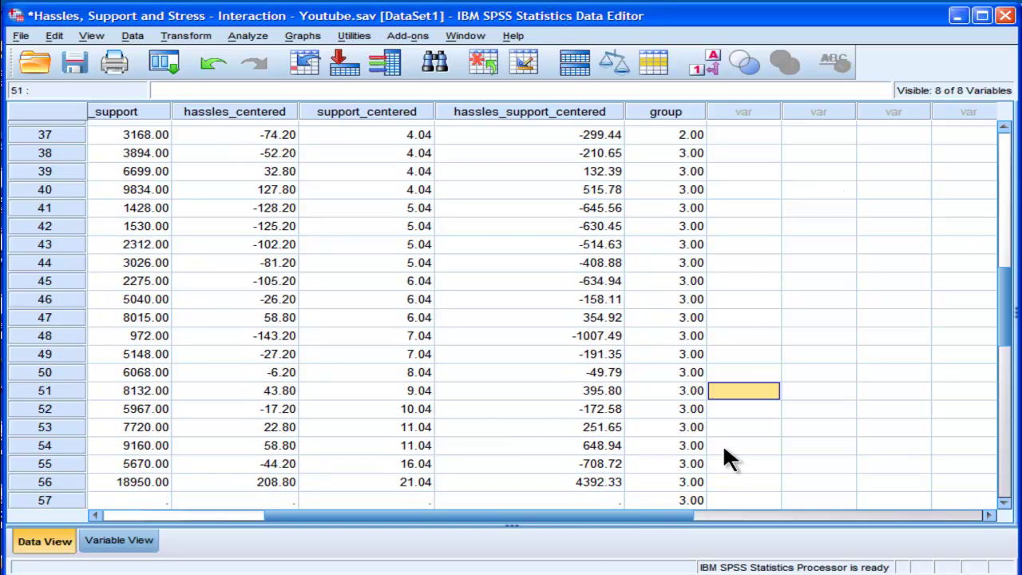
pyautogui.click(689, 495)
pyautogui.press('Delete')
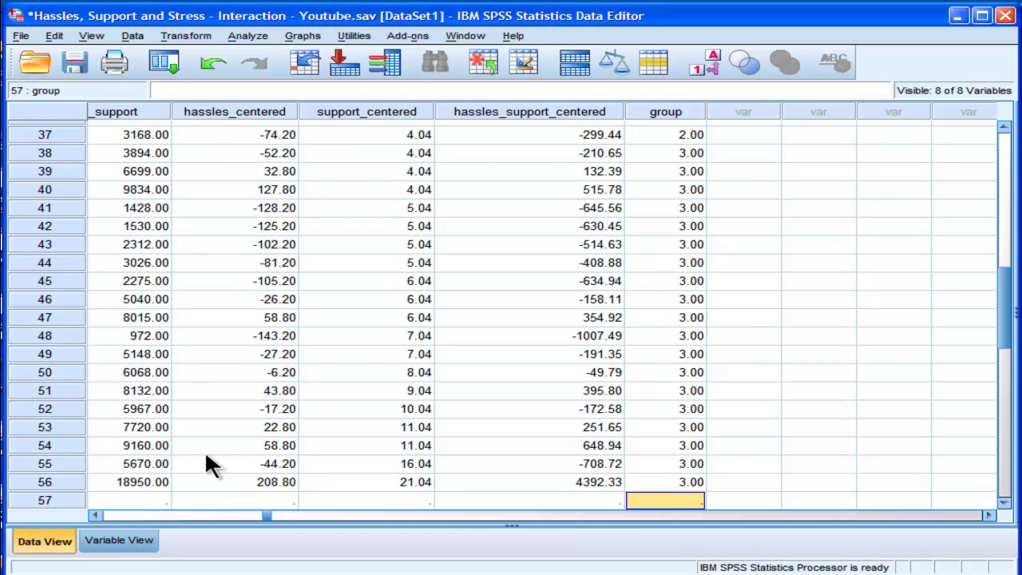
pyautogui.click(35, 495)
pyautogui.rightClick(35, 495)
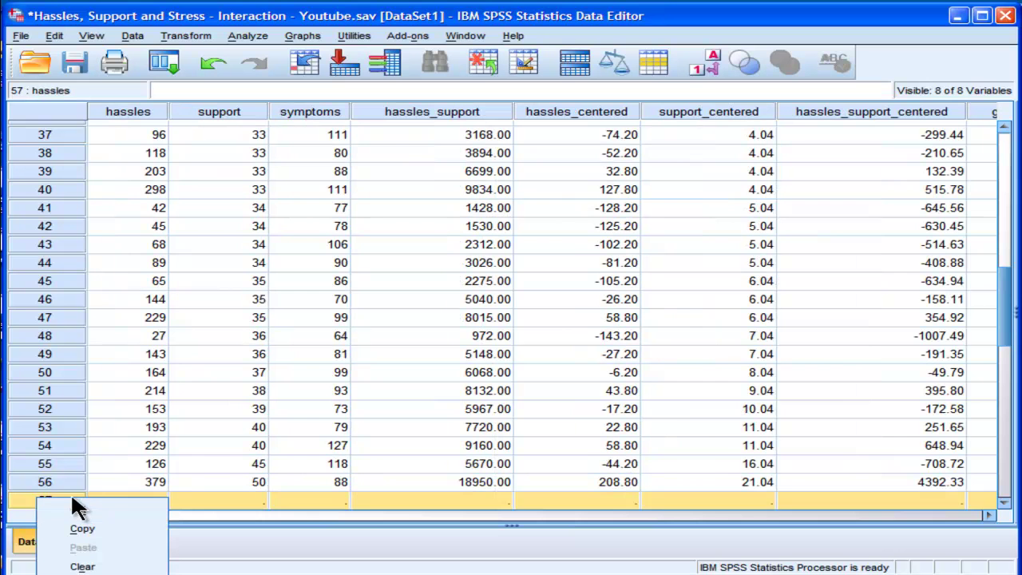
pyautogui.click(73, 508)
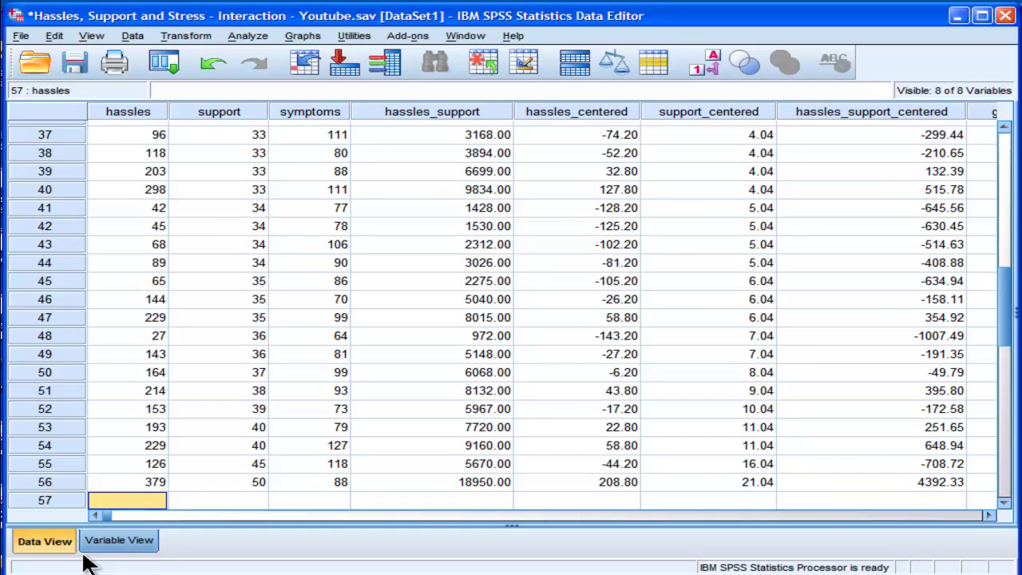
pyautogui.click(128, 545)
# - Give group the value labels 1 = 'sup. low' and 2 = 'sup. mod'
pyautogui.click(657, 238)
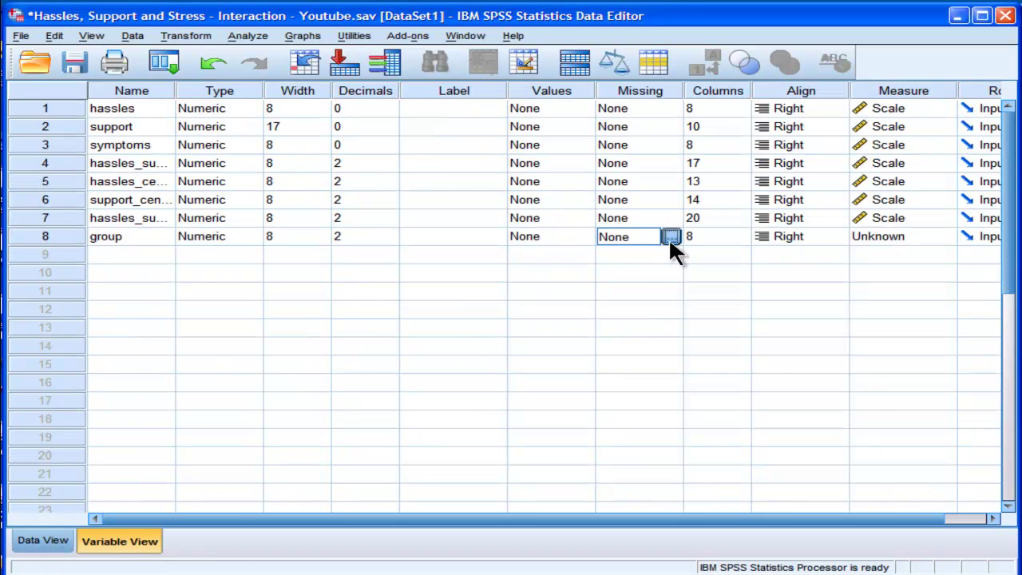
pyautogui.click(669, 237)
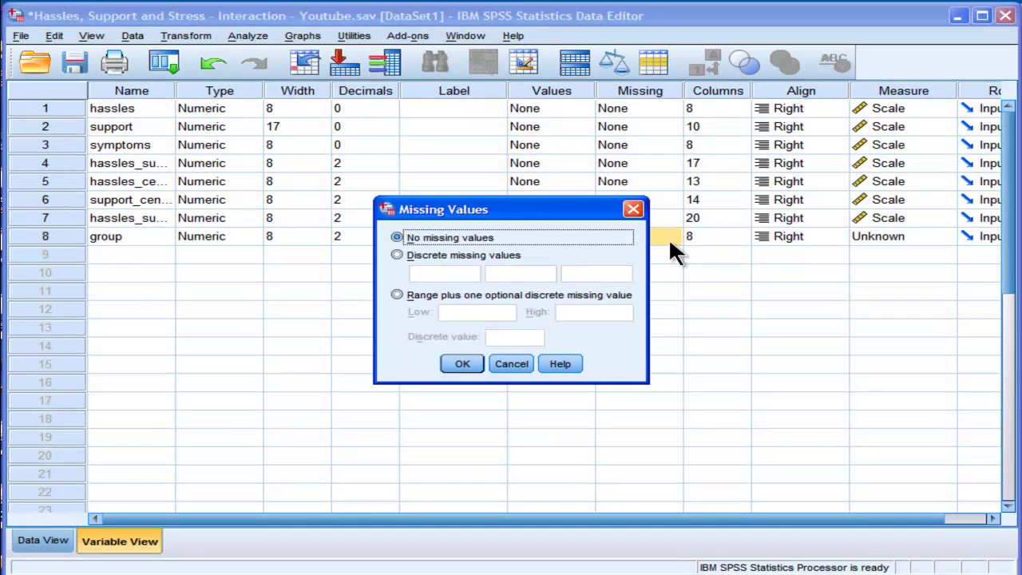
pyautogui.click(633, 209)
pyautogui.click(582, 237)
pyautogui.click(587, 237)
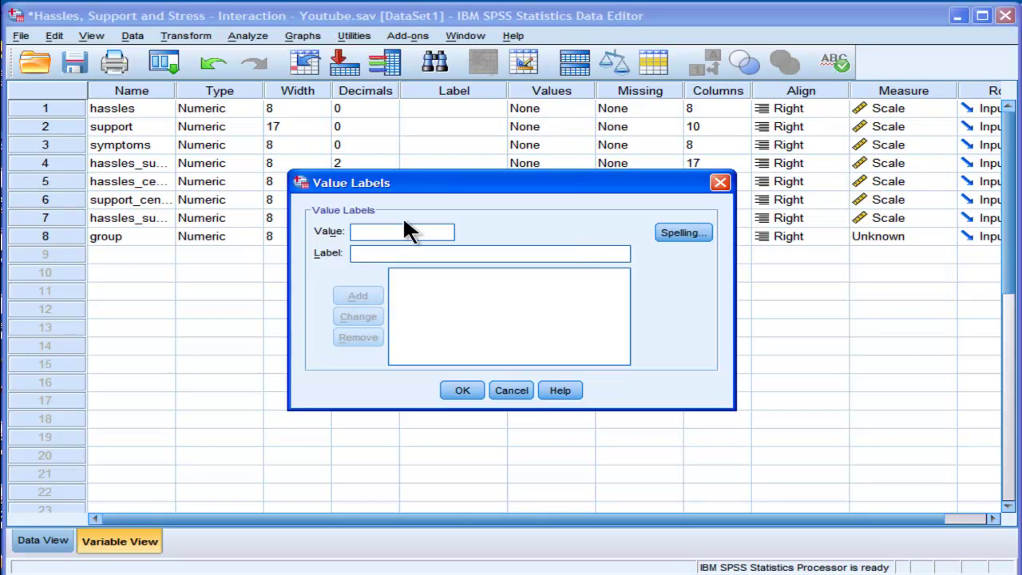
pyautogui.write('1')
pyautogui.click(402, 253)
pyautogui.write('sup. low')
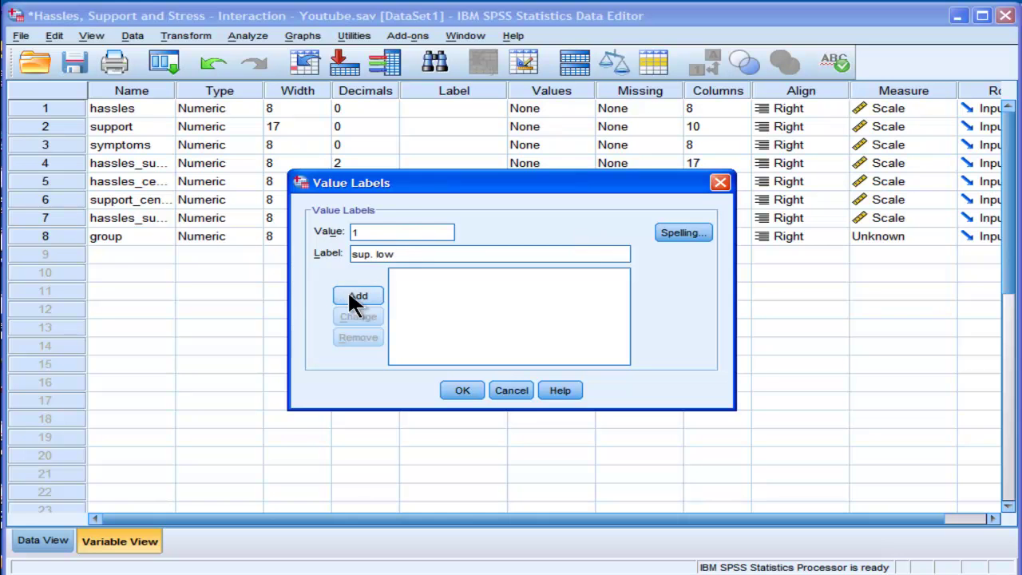
pyautogui.click(358, 296)
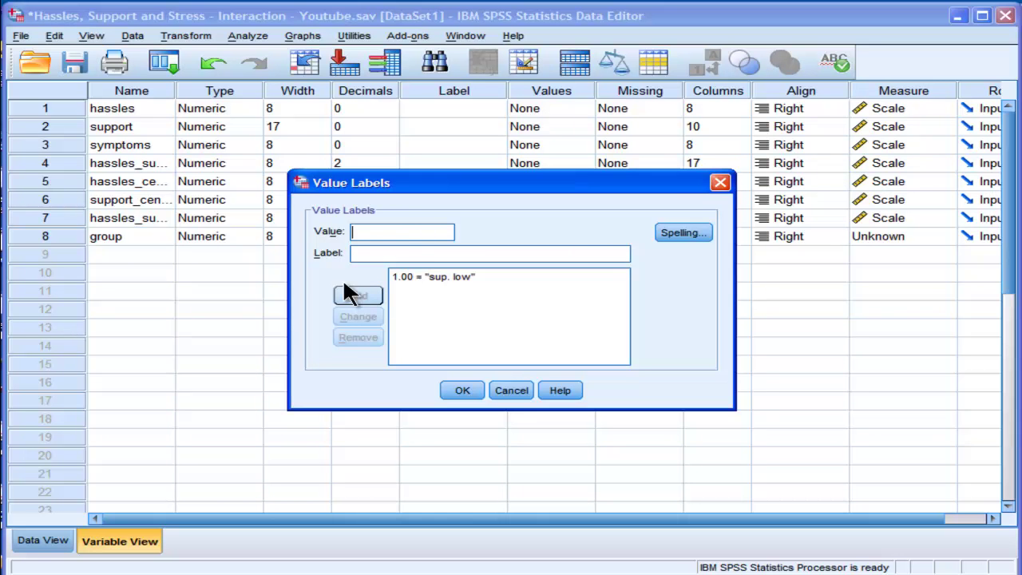
pyautogui.write('2')
pyautogui.click(369, 252)
pyautogui.write('sup. me')
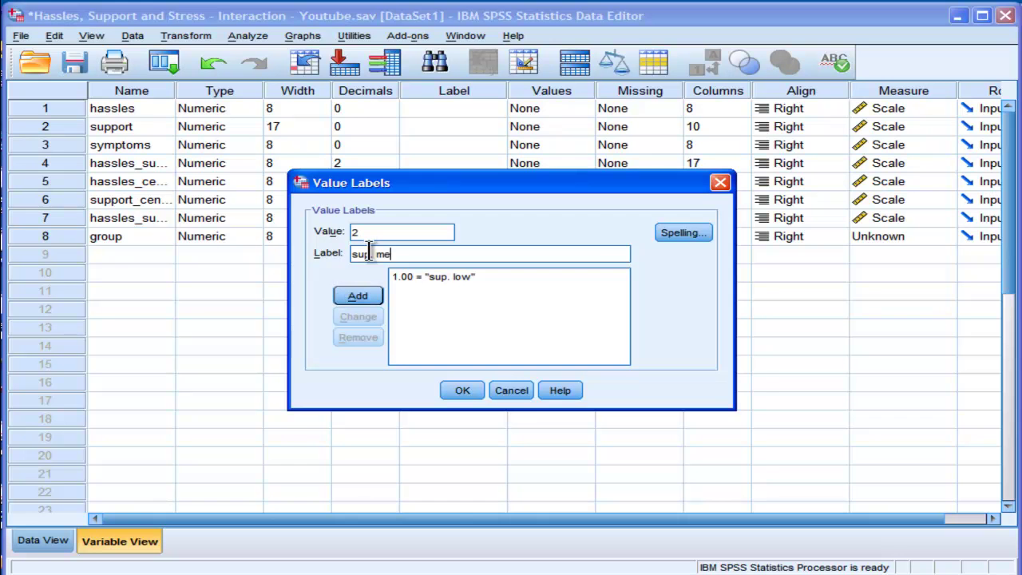
pyautogui.press('BackSpace')
pyautogui.write('ode')
pyautogui.press('BackSpace')
pyautogui.press('BackSpace')
pyautogui.write('d')
pyautogui.click(365, 294)
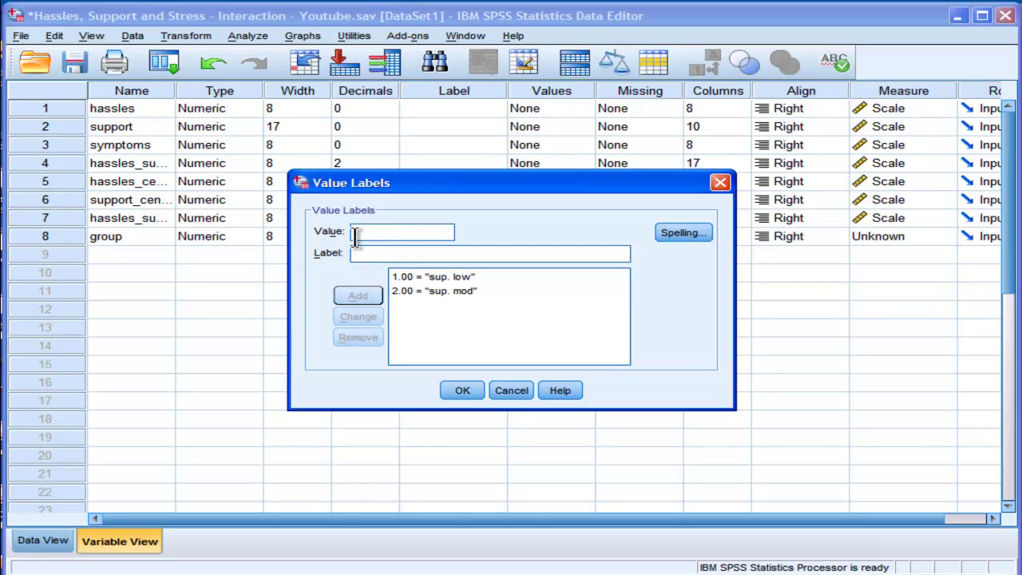
# - Add the label 3 = 'sup. high' and confirm the group value labels
pyautogui.write('3')
pyautogui.click(357, 253)
pyautogui.write('s')
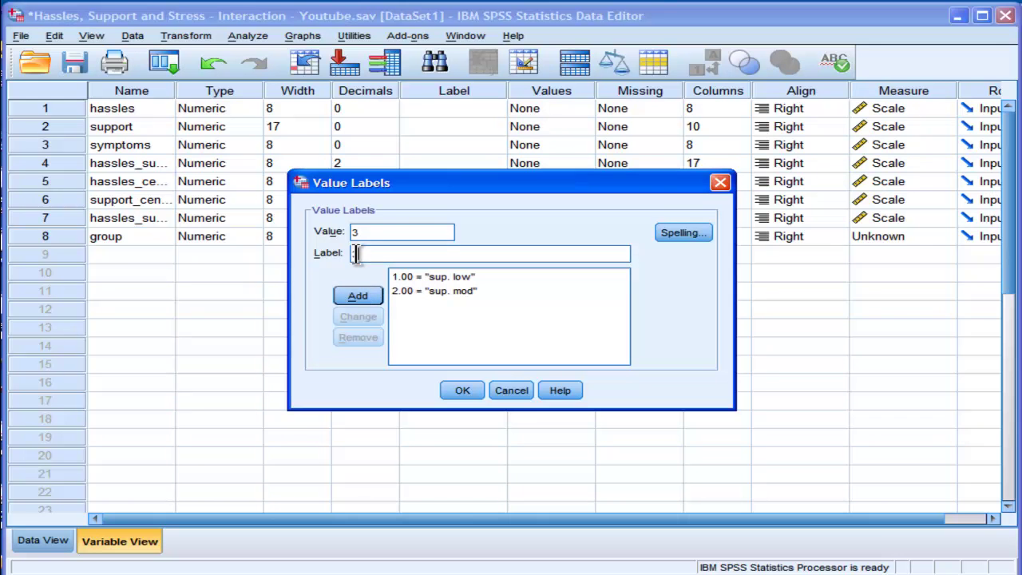
pyautogui.write('up.')
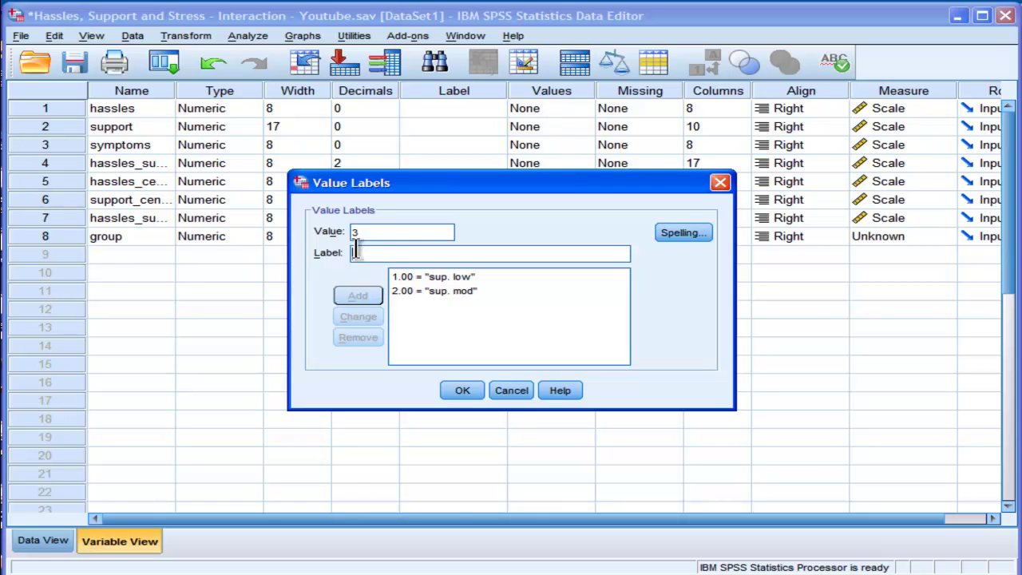
pyautogui.write(' high')
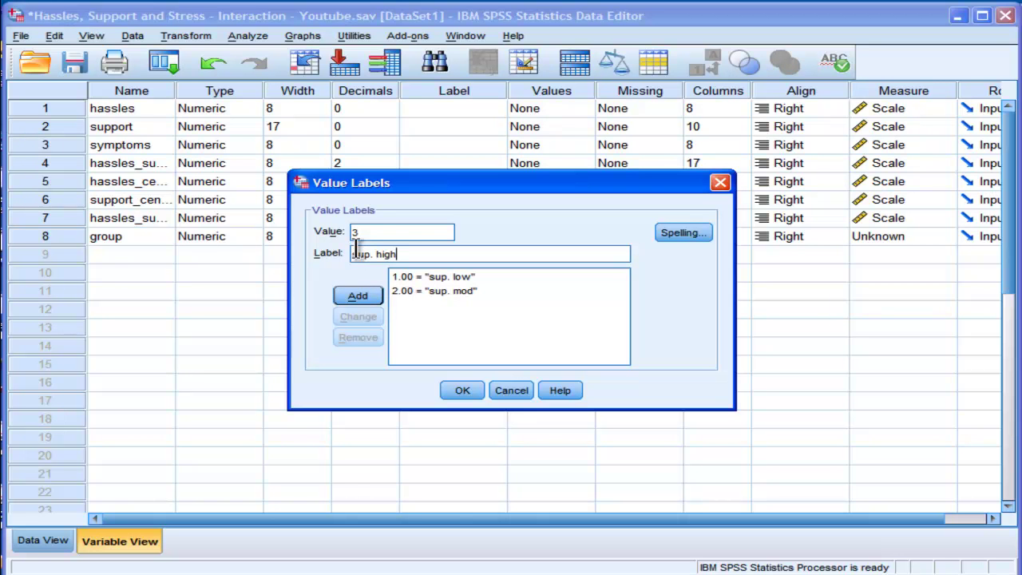
pyautogui.click(358, 296)
pyautogui.click(455, 390)
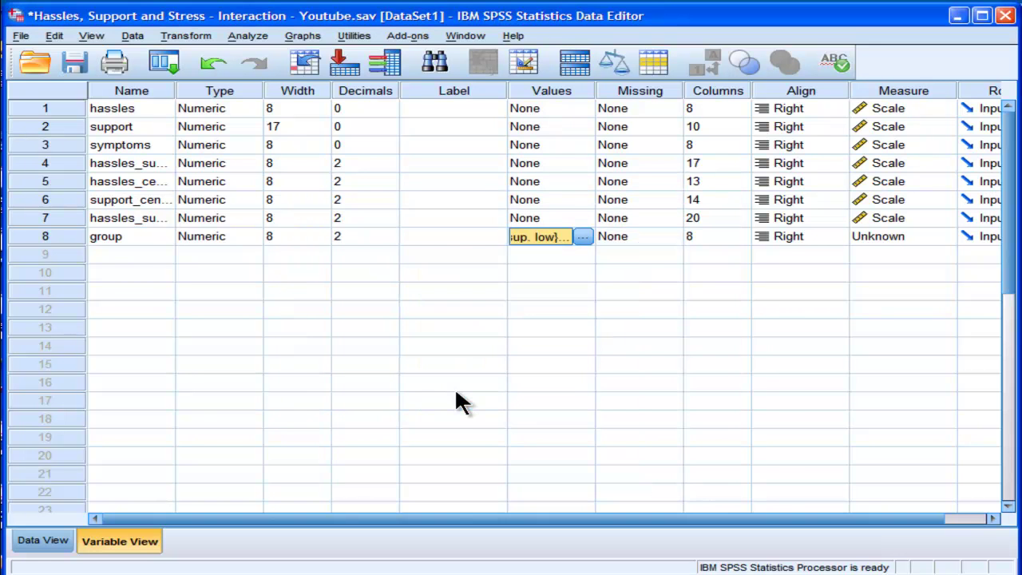
pyautogui.click(44, 540)
pyautogui.click(246, 35)
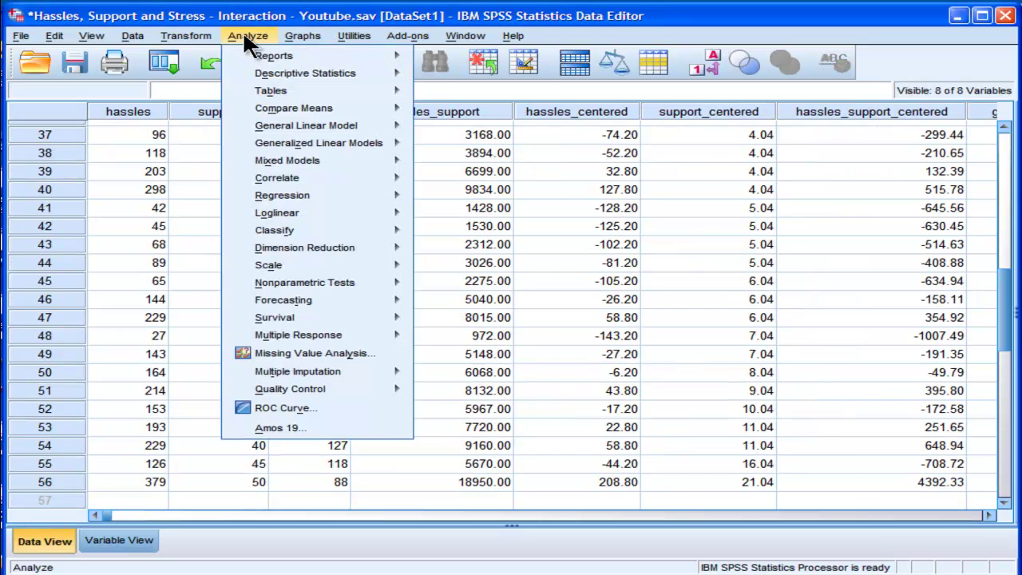